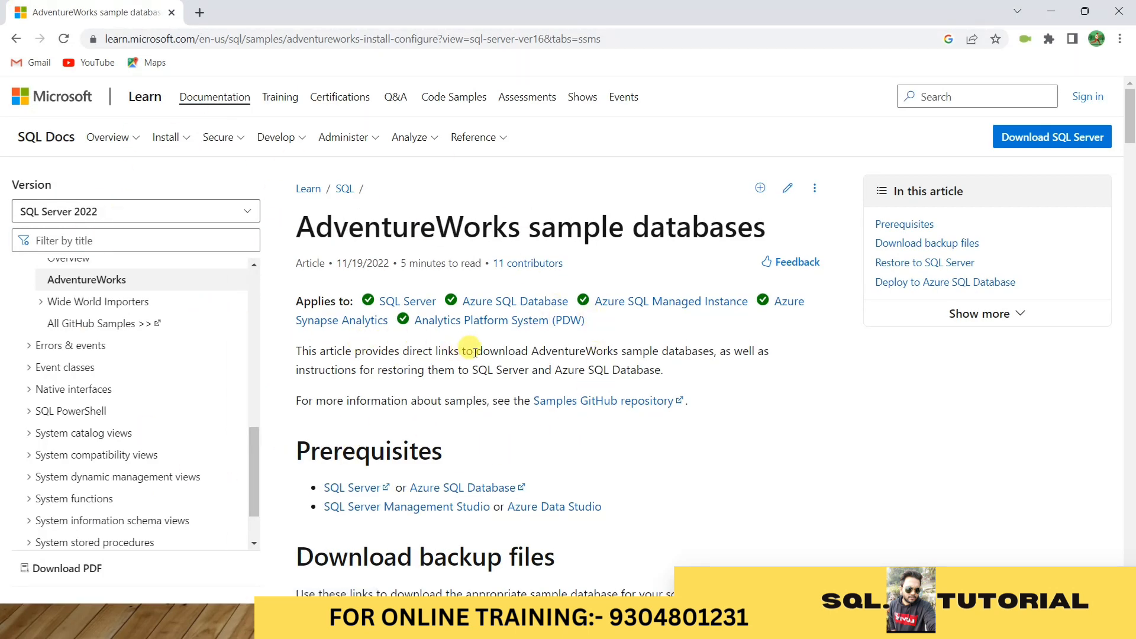
Review the Download backup files section of the AdventureWorks article, including the OLTP description and the table of .bak links.
{"action": "scroll", "coordinate": [475, 356], "scroll_direction": "down", "scroll_amount": 1}
{"action": "scroll", "coordinate": [470, 354], "scroll_direction": "down", "scroll_amount": 4}
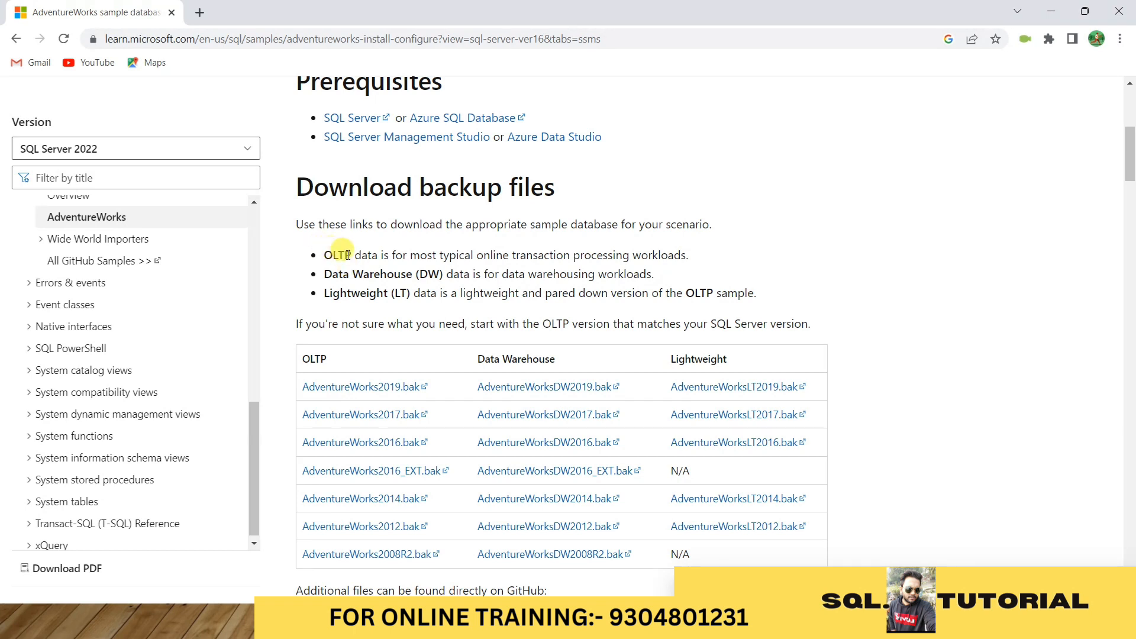
{"action": "double_click", "coordinate": [334, 255]}
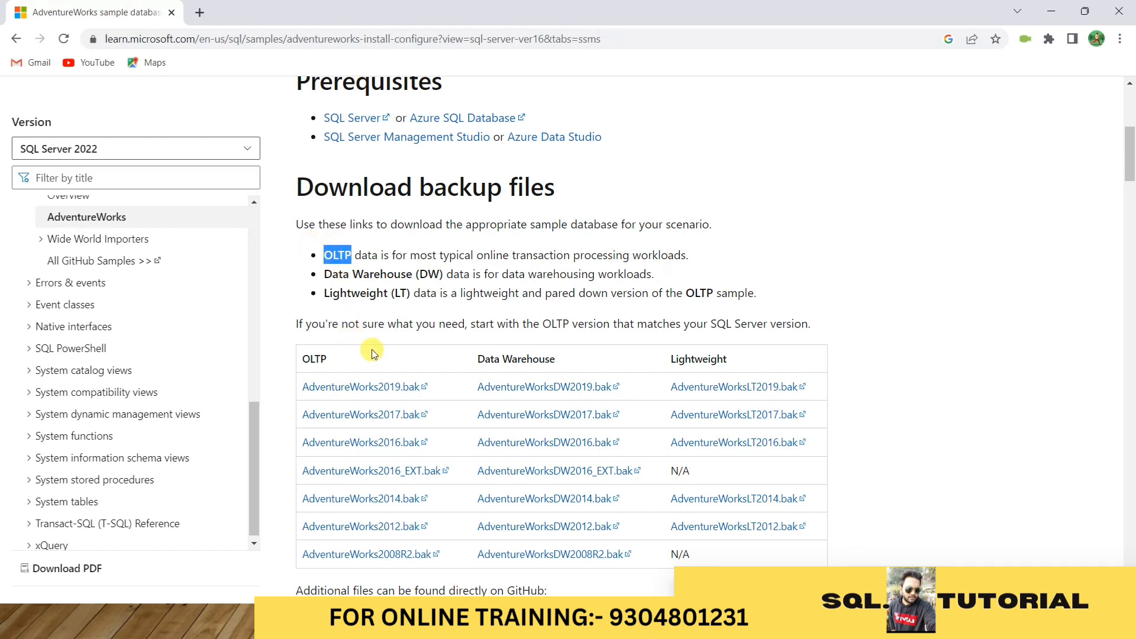
{"action": "scroll", "coordinate": [374, 353], "scroll_direction": "down", "scroll_amount": 1}
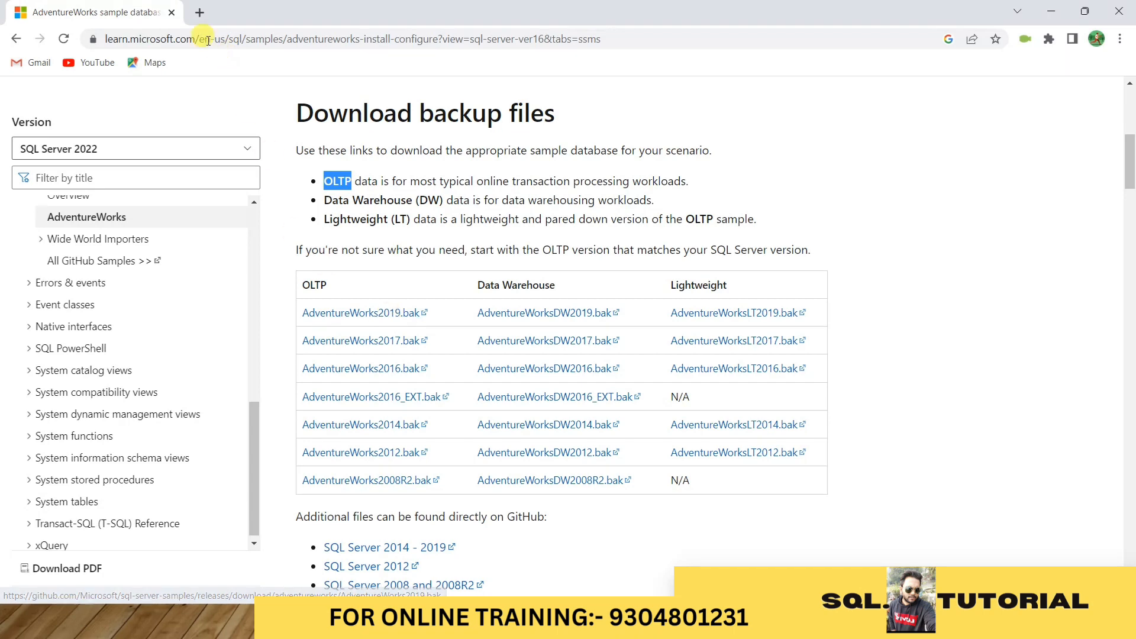
Search YouTube in a new tab for "SQL TUTORIAL ABKCHO" and open the channel of that name.
{"action": "left_click", "coordinate": [199, 12]}
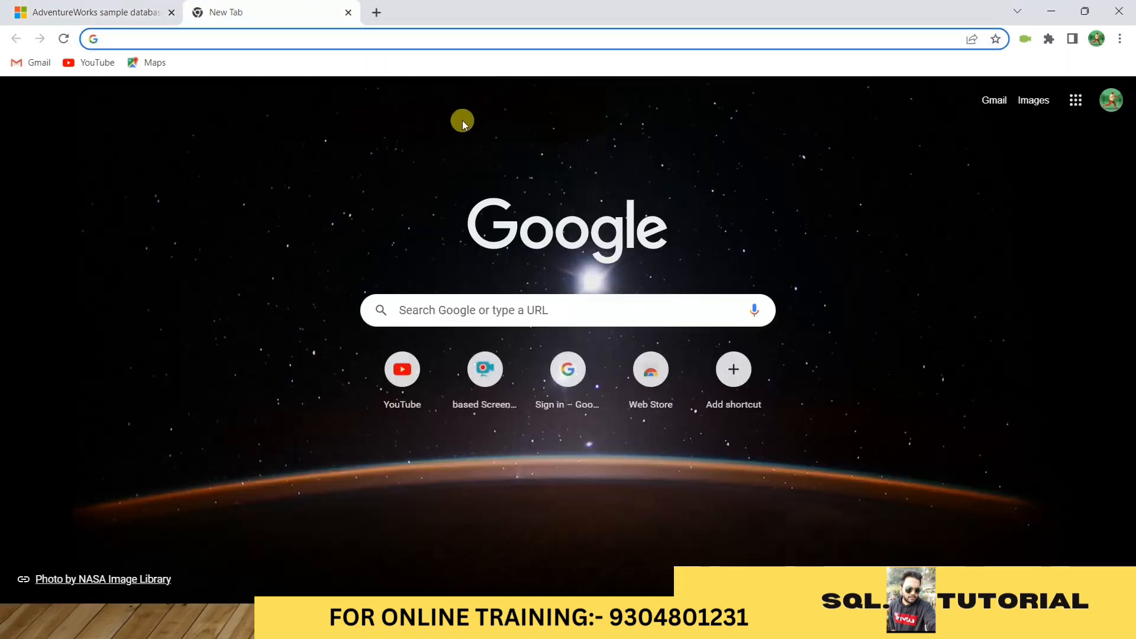
{"action": "left_click", "coordinate": [107, 66]}
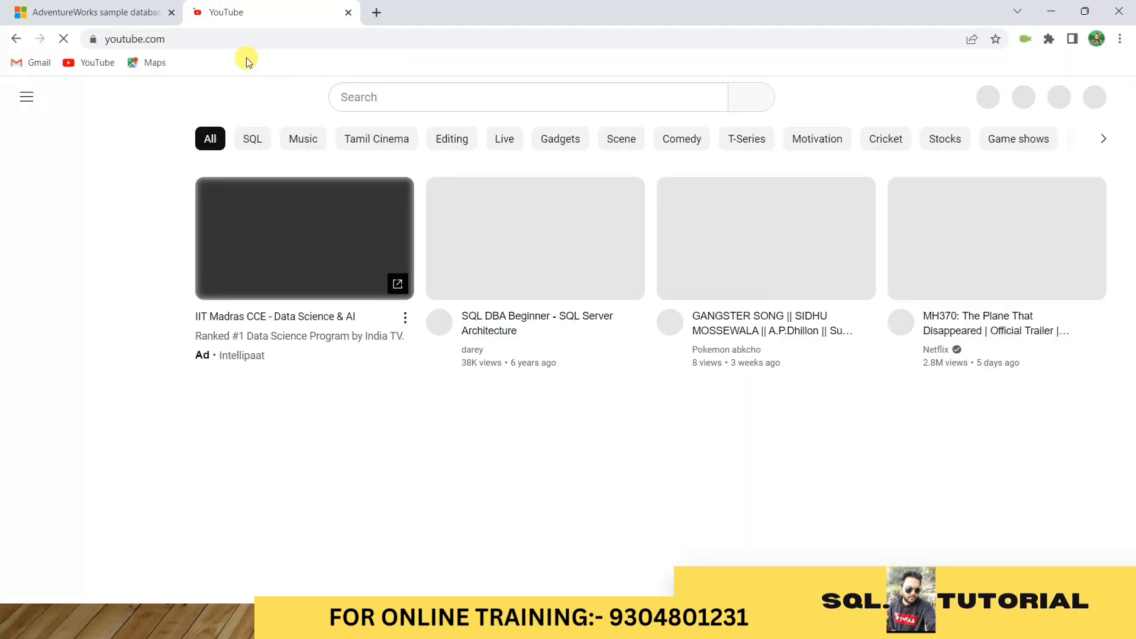
{"action": "left_click", "coordinate": [476, 98]}
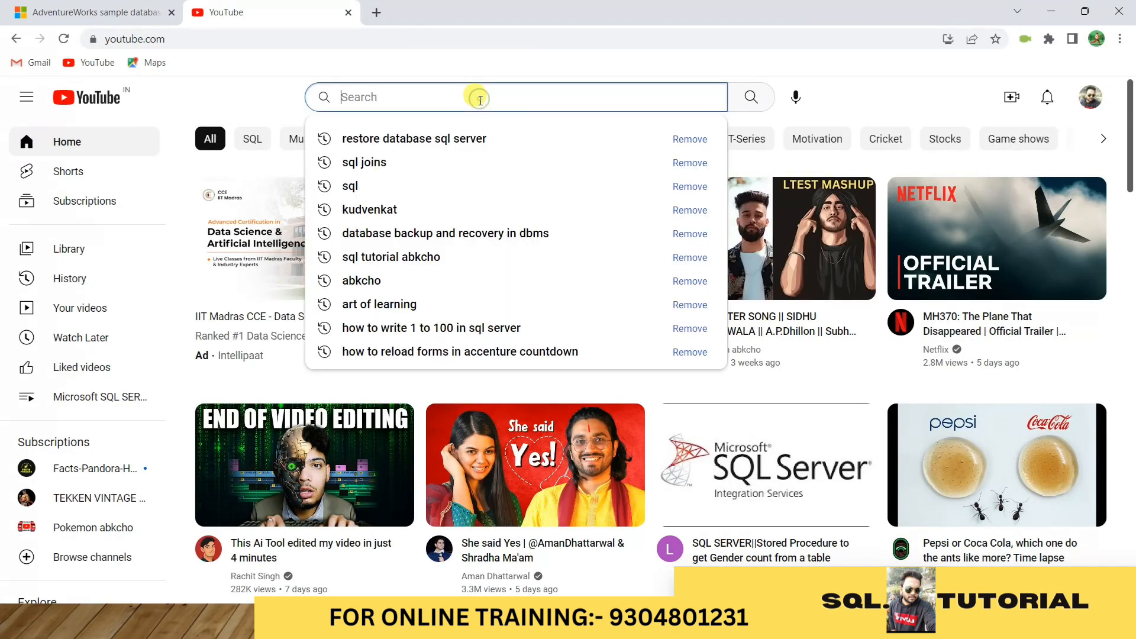
{"action": "type", "text": "ABKCHO"}
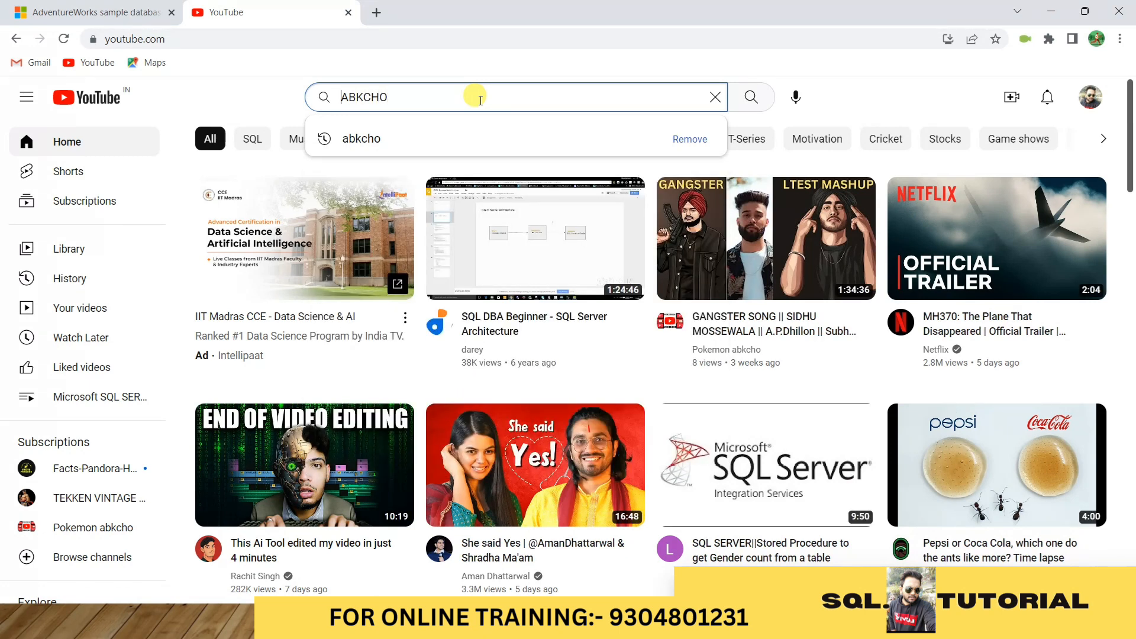
{"action": "key", "text": "Home"}
{"action": "type", "text": "SQL T"}
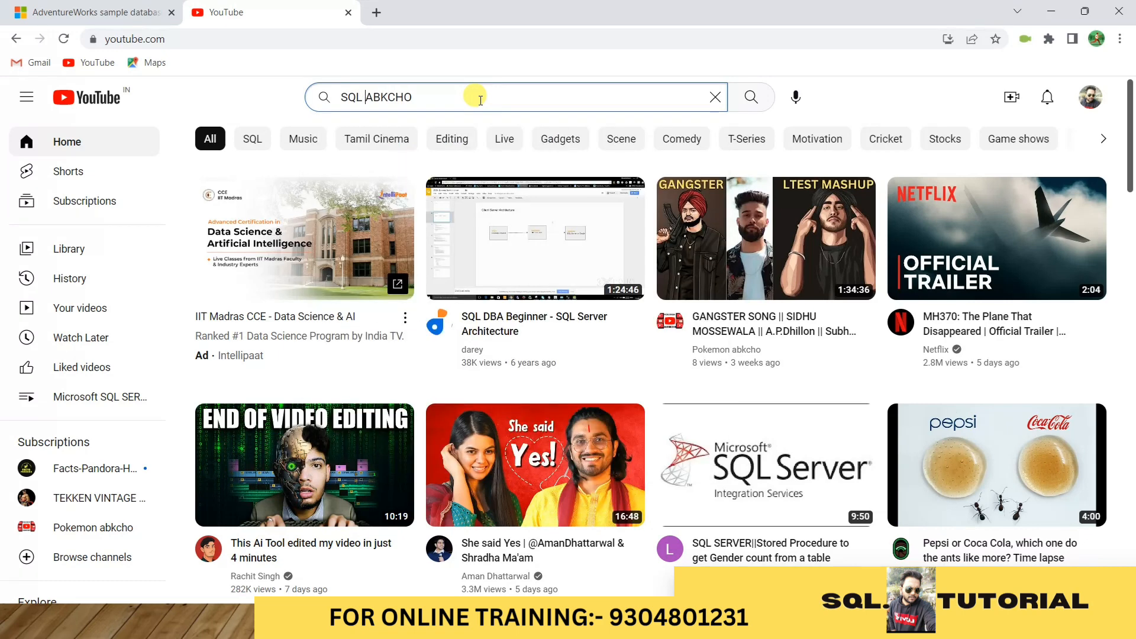
{"action": "type", "text": "UTORIAL"}
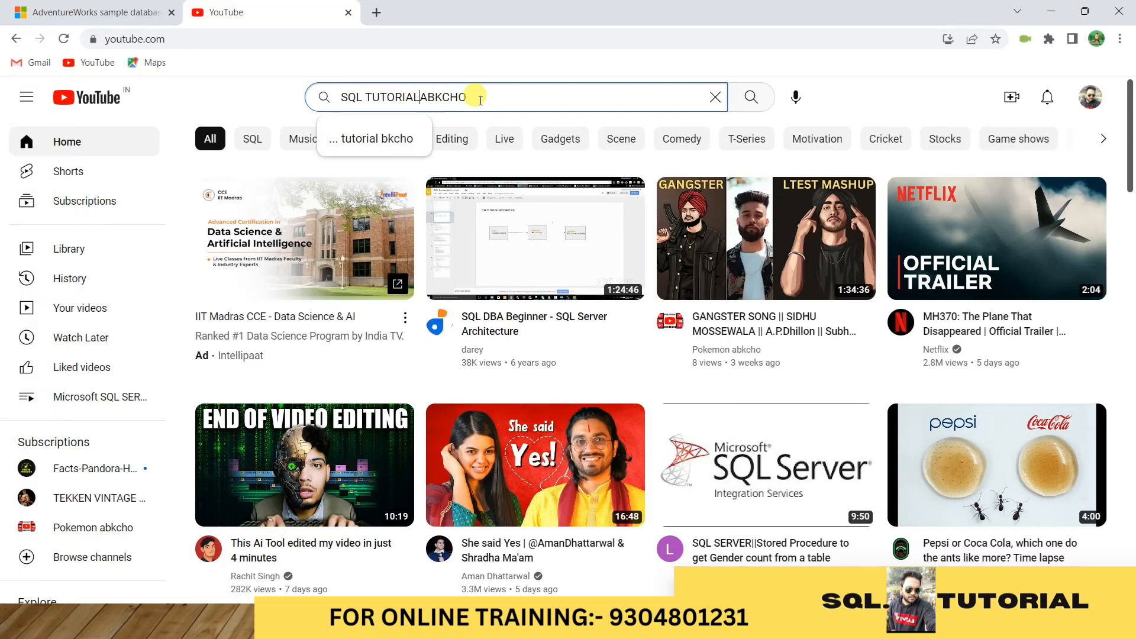
{"action": "key", "text": "Return"}
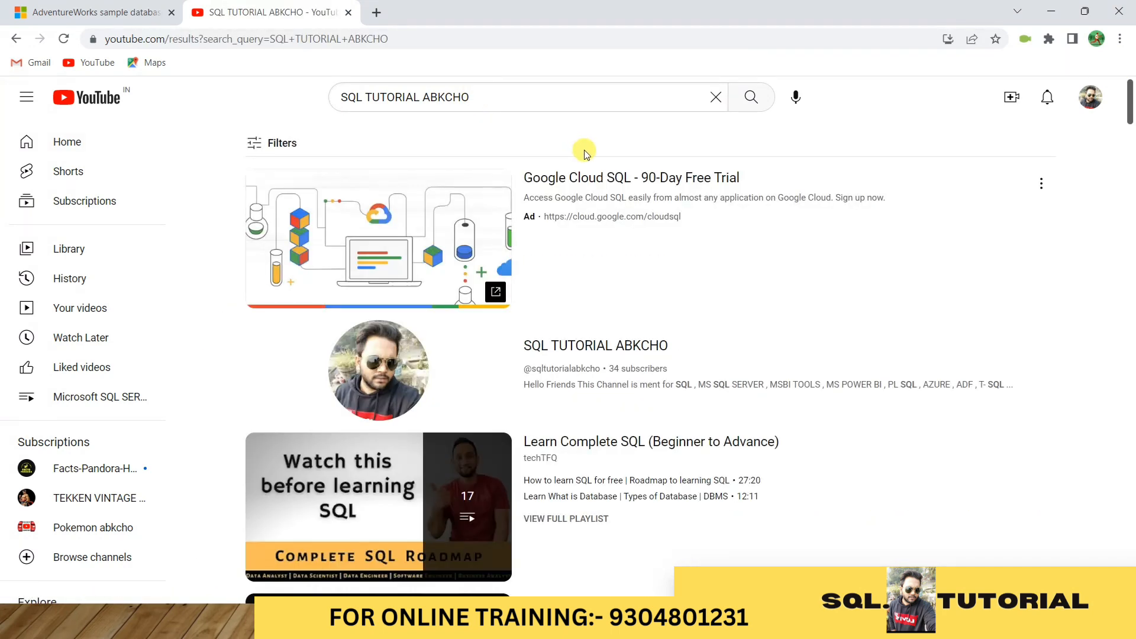
{"action": "left_click", "coordinate": [606, 351]}
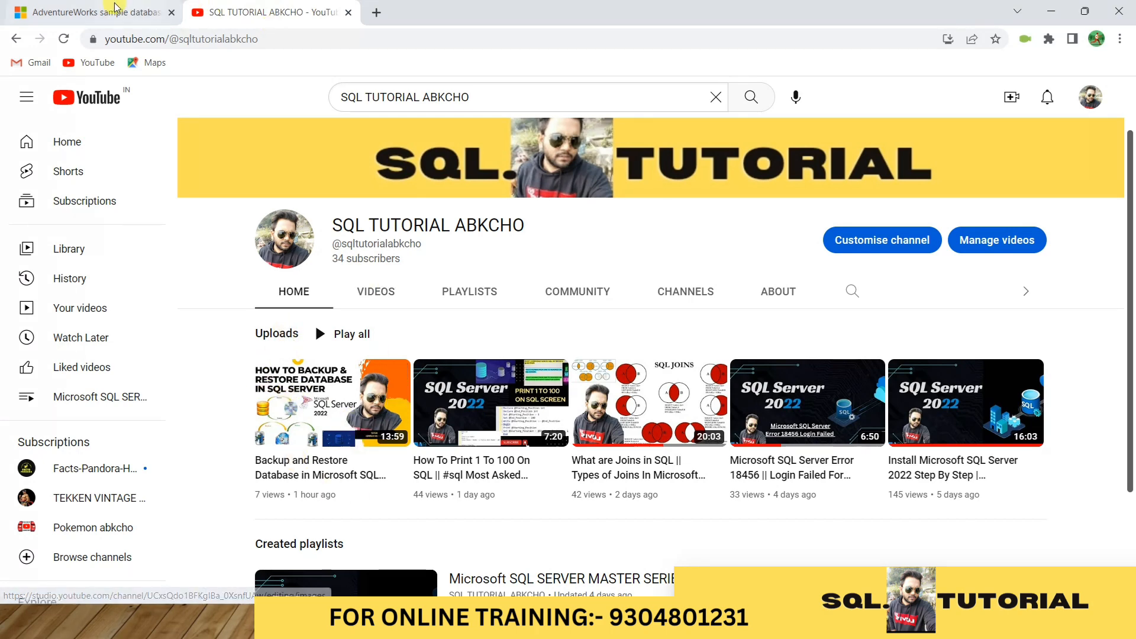
Show the downloaded AdventureWorks2019.bak in its folder from the browser's download history and copy the file.
{"action": "left_click", "coordinate": [61, 14]}
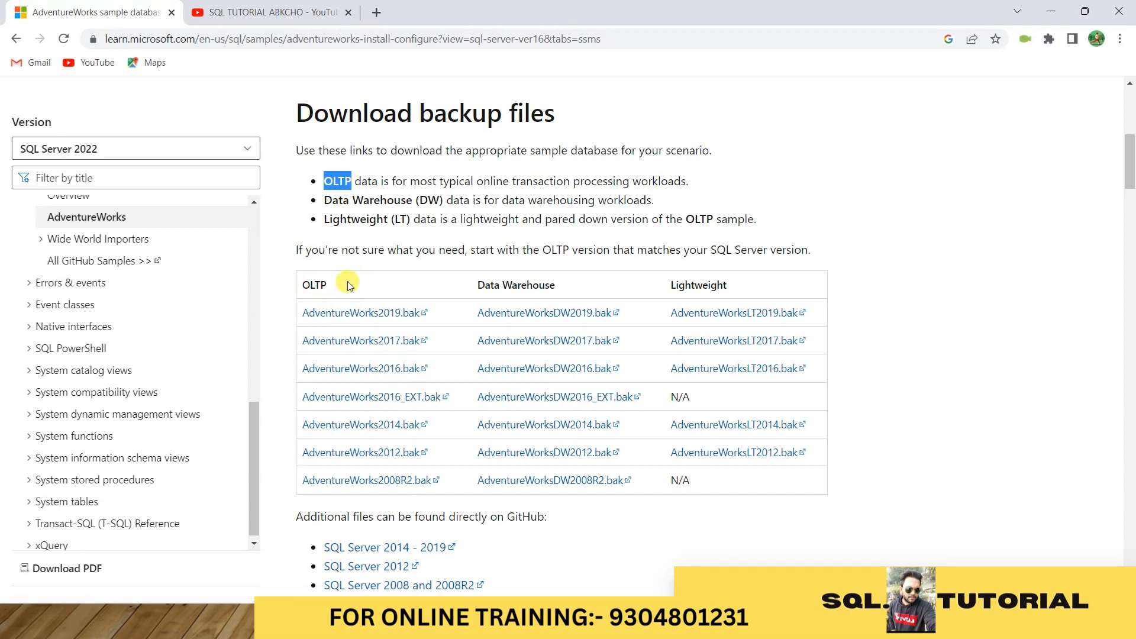
{"action": "left_click", "coordinate": [1119, 39]}
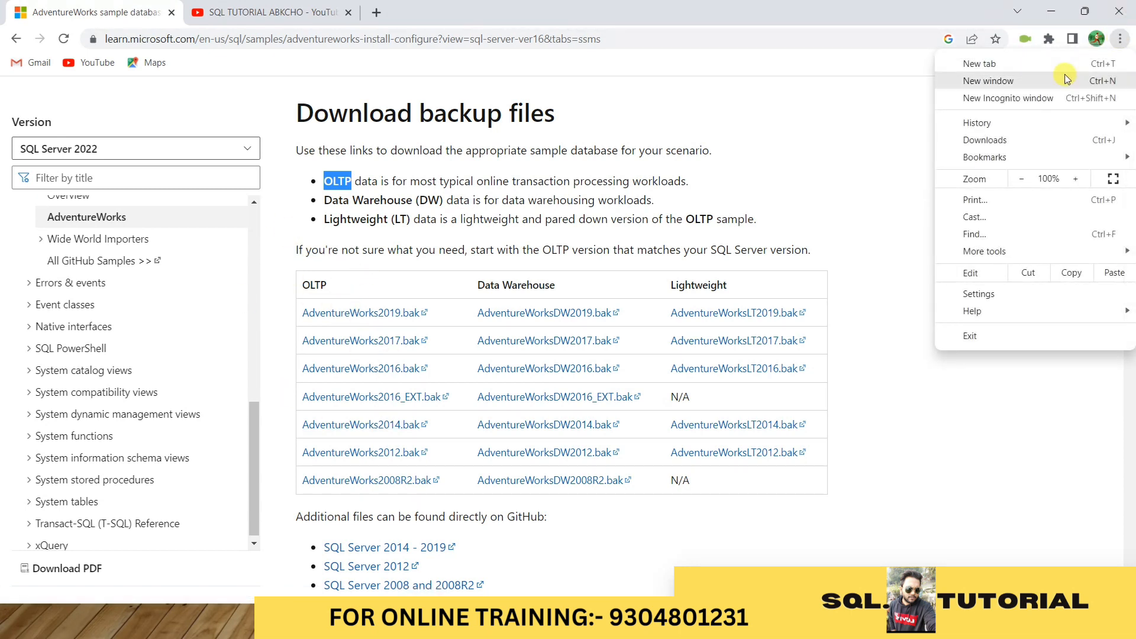
{"action": "left_click", "coordinate": [985, 140]}
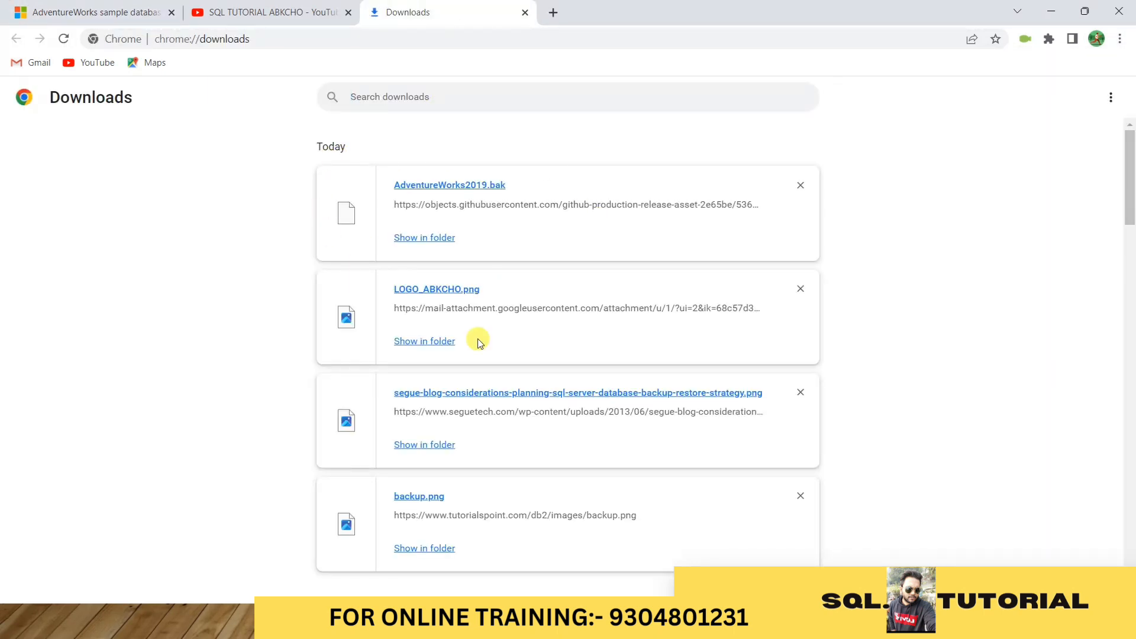
{"action": "left_click", "coordinate": [414, 244]}
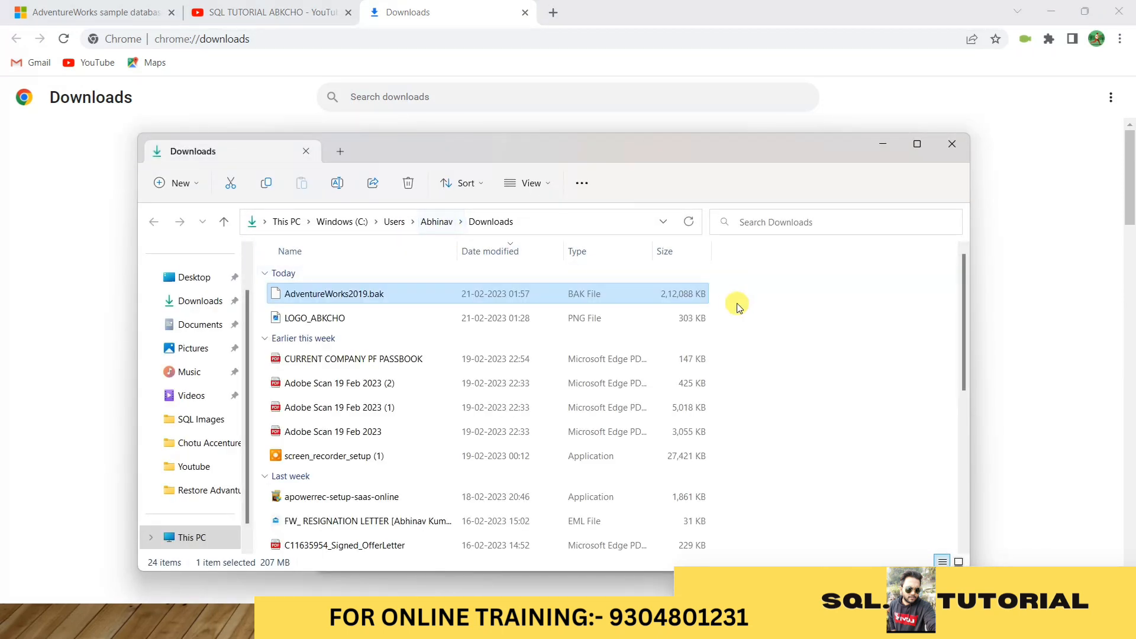
{"action": "right_click", "coordinate": [365, 291]}
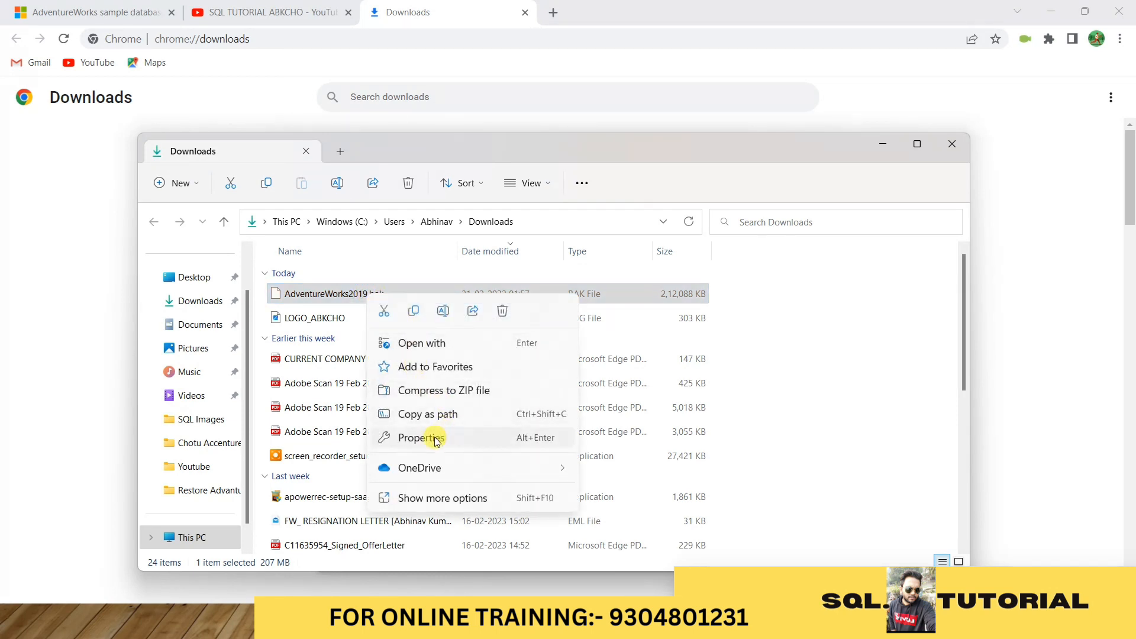
{"action": "left_click", "coordinate": [414, 313]}
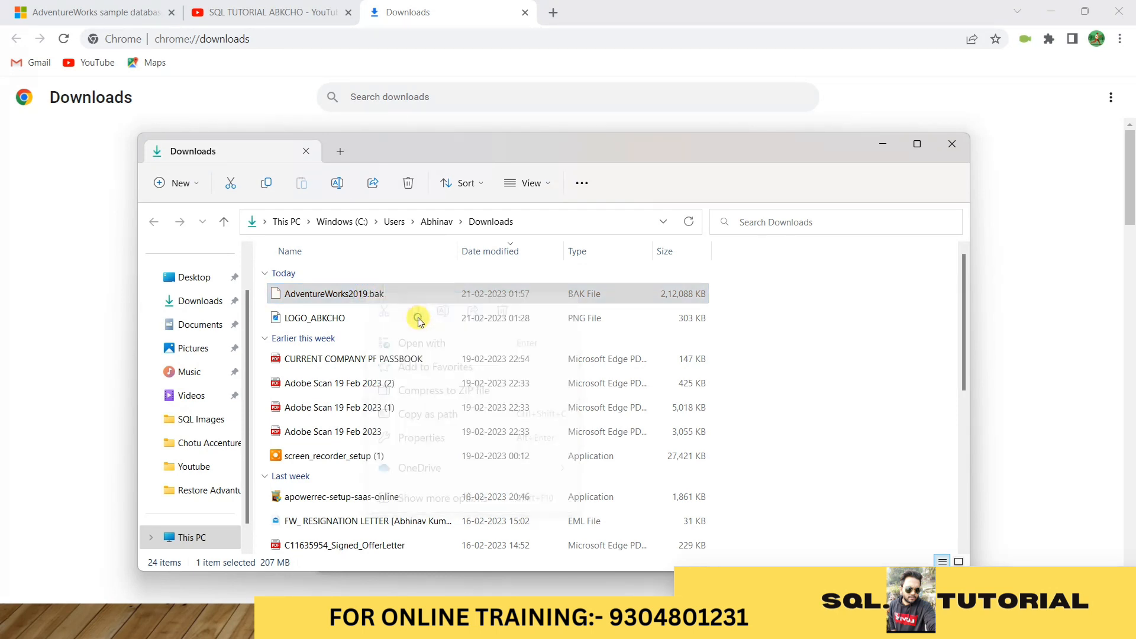
Open the Backup folder under C:\Program Files\Microsoft SQL Server\MSSQL16.MSSQLSERVER\MSSQL in the maximized file window.
{"action": "scroll", "coordinate": [216, 495], "scroll_direction": "down", "scroll_amount": 1}
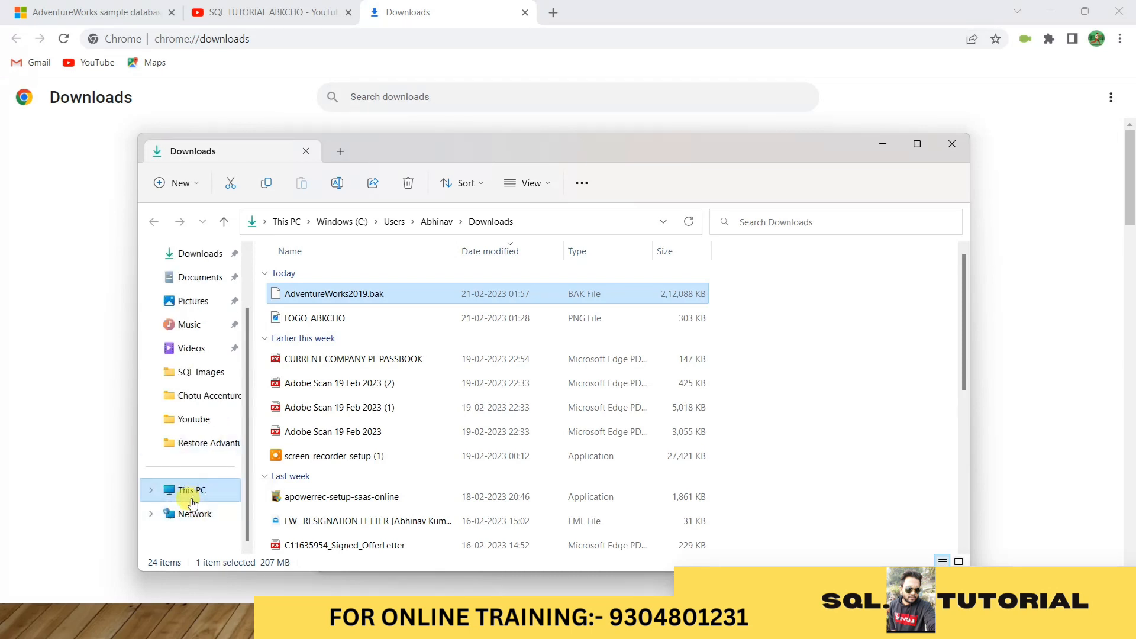
{"action": "left_click", "coordinate": [191, 493]}
{"action": "left_click", "coordinate": [388, 267]}
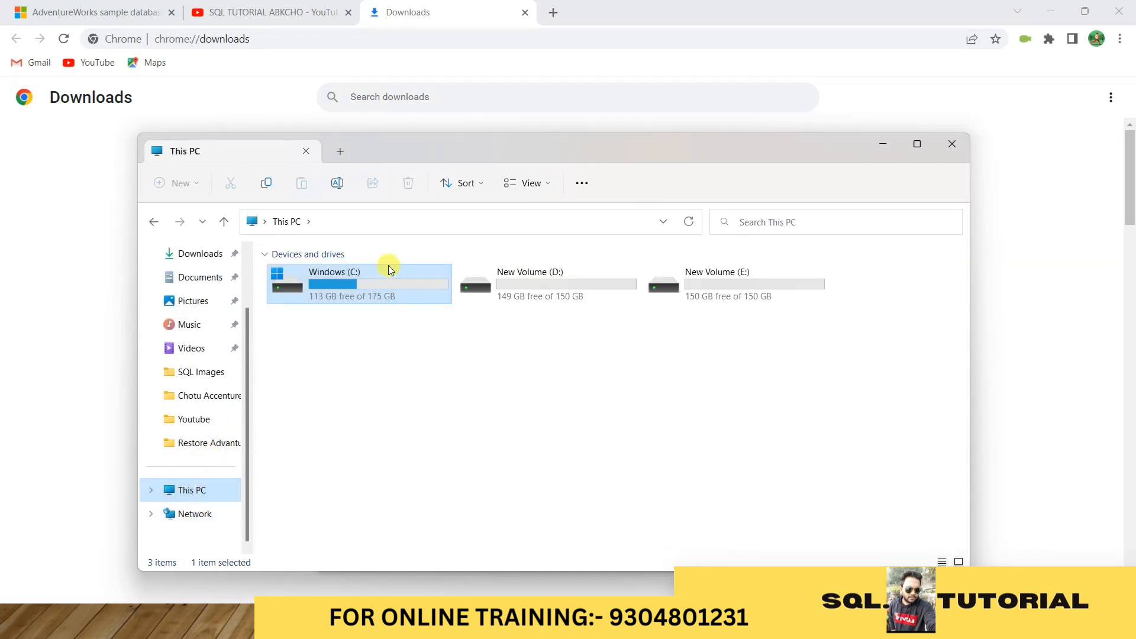
{"action": "double_click", "coordinate": [375, 280]}
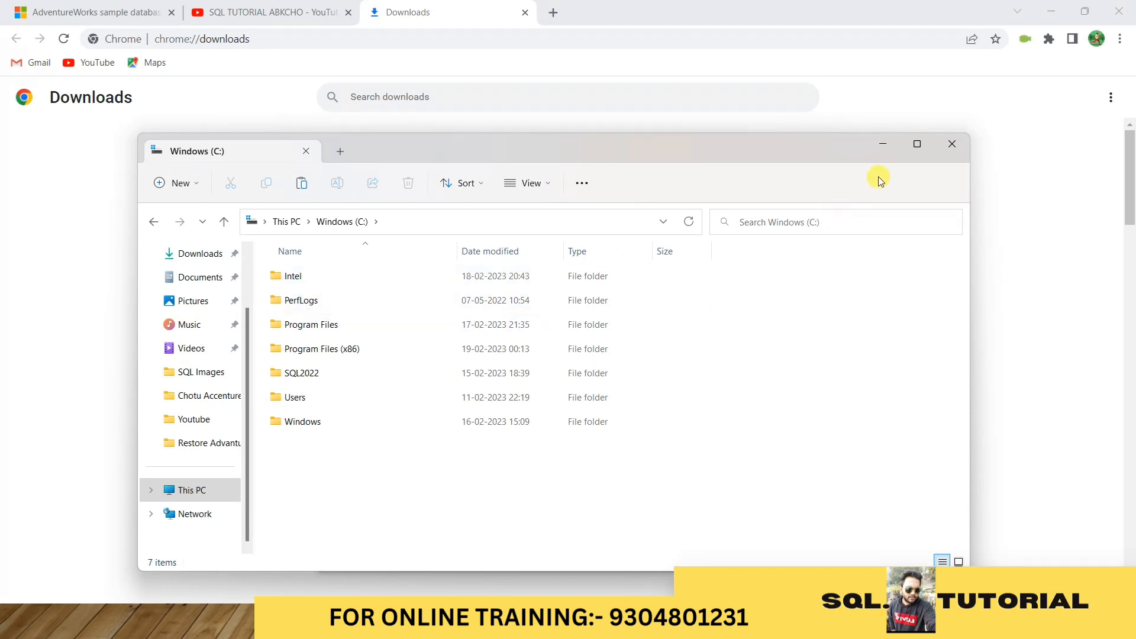
{"action": "left_click", "coordinate": [916, 145]}
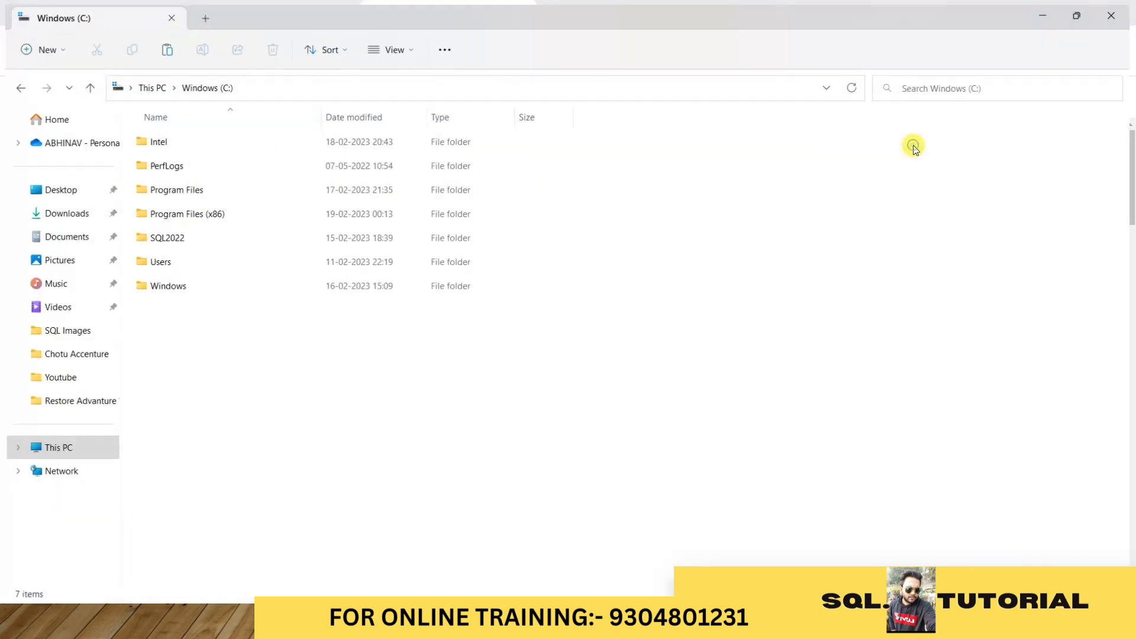
{"action": "double_click", "coordinate": [174, 187]}
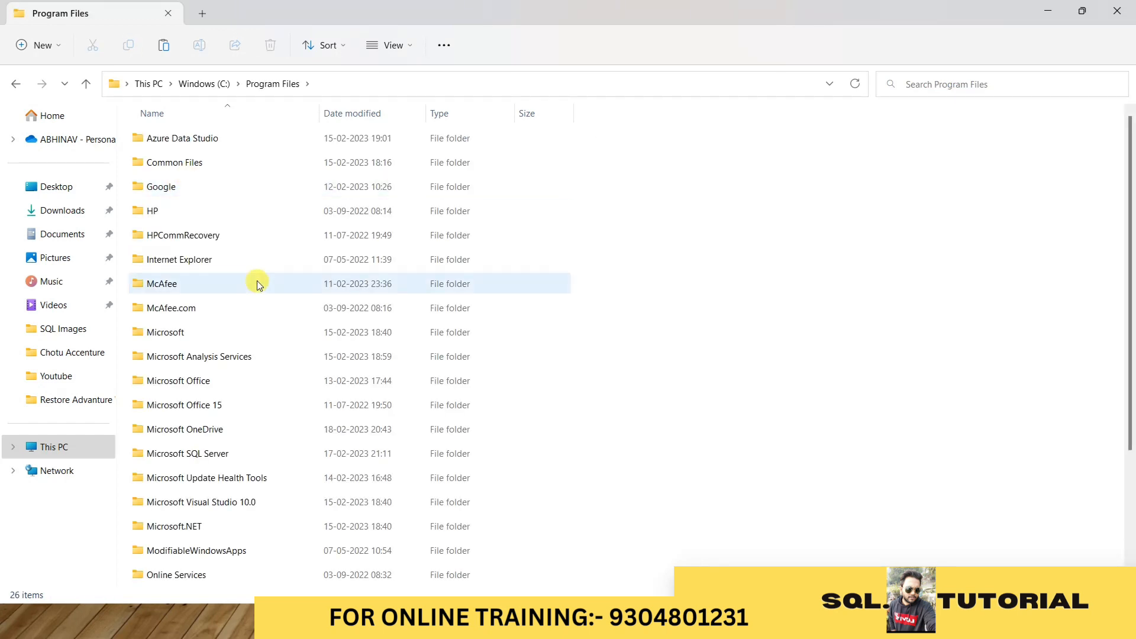
{"action": "scroll", "coordinate": [257, 281], "scroll_direction": "down", "scroll_amount": 3}
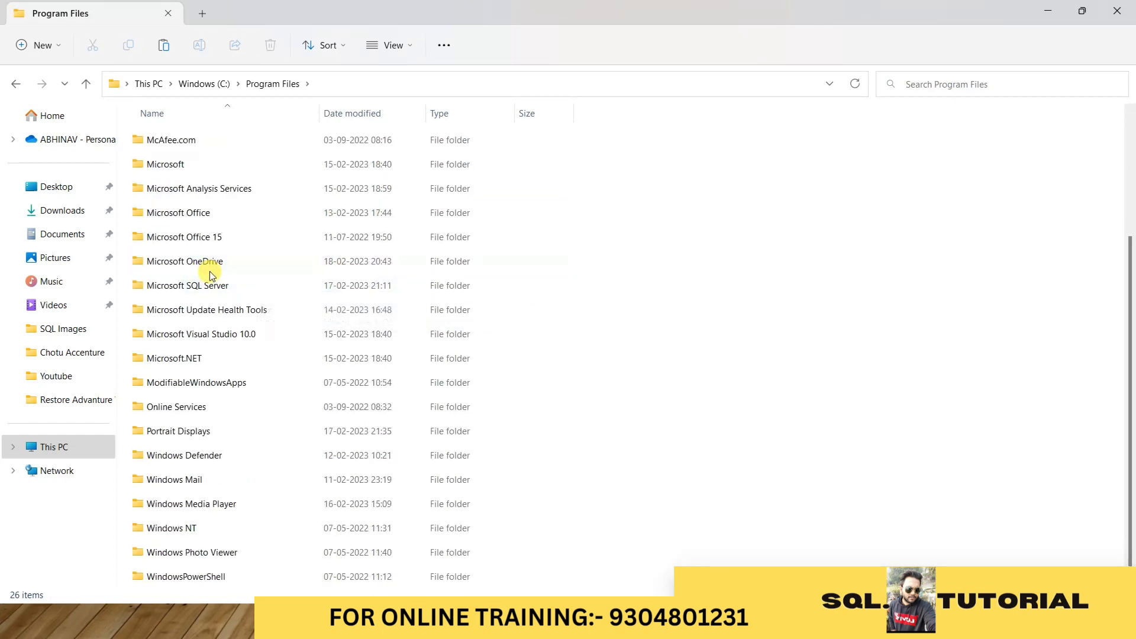
{"action": "left_click", "coordinate": [197, 288]}
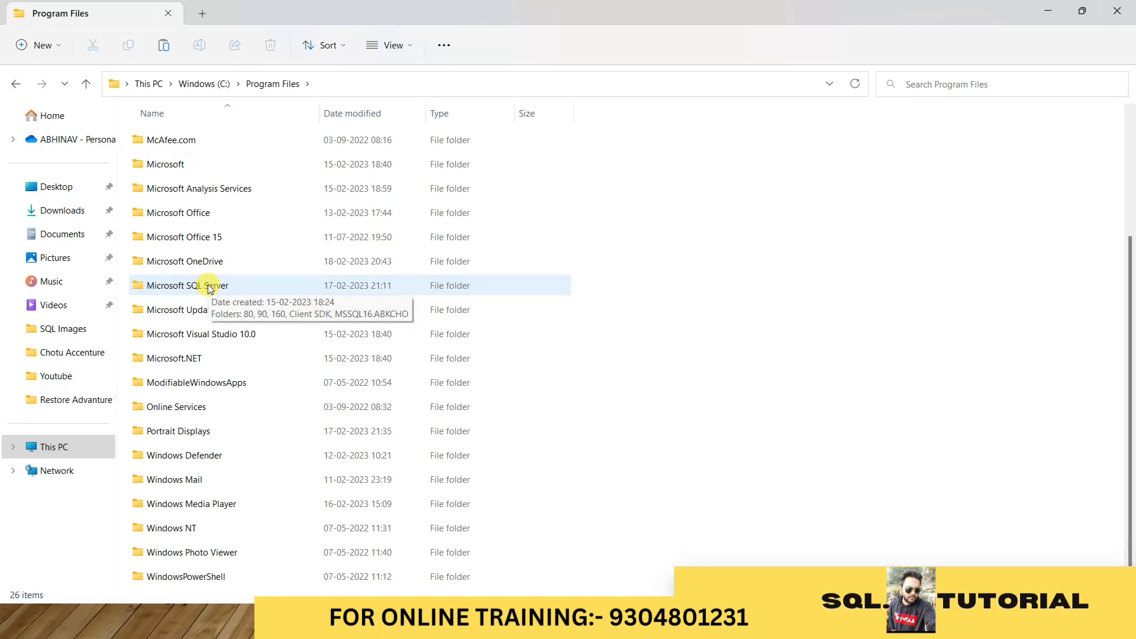
{"action": "double_click", "coordinate": [202, 287]}
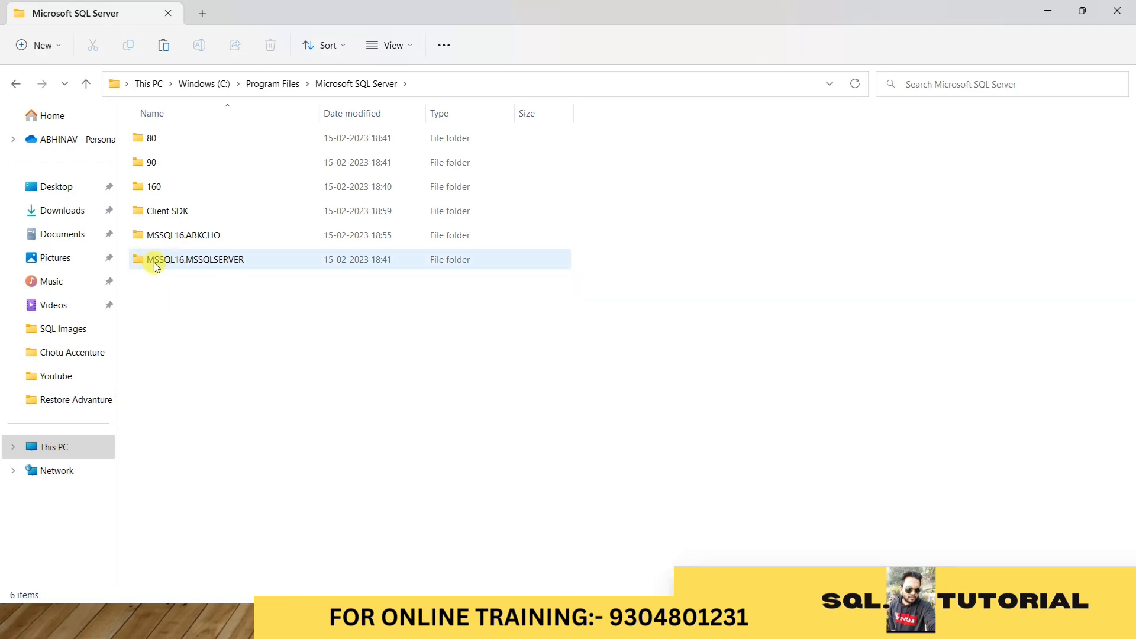
{"action": "double_click", "coordinate": [226, 264]}
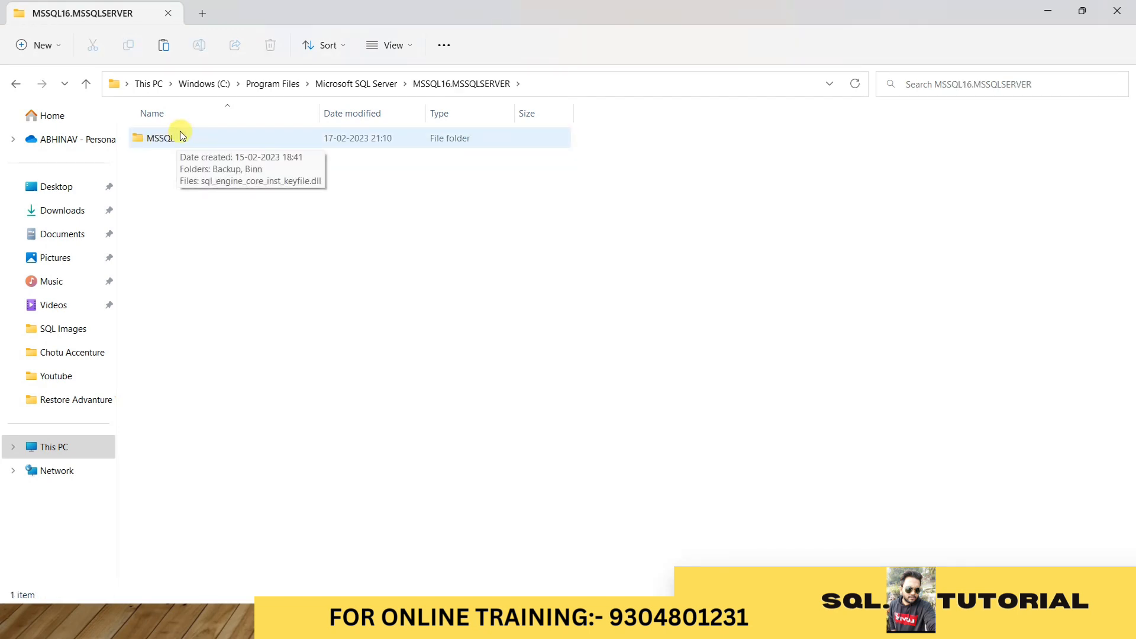
{"action": "double_click", "coordinate": [180, 133]}
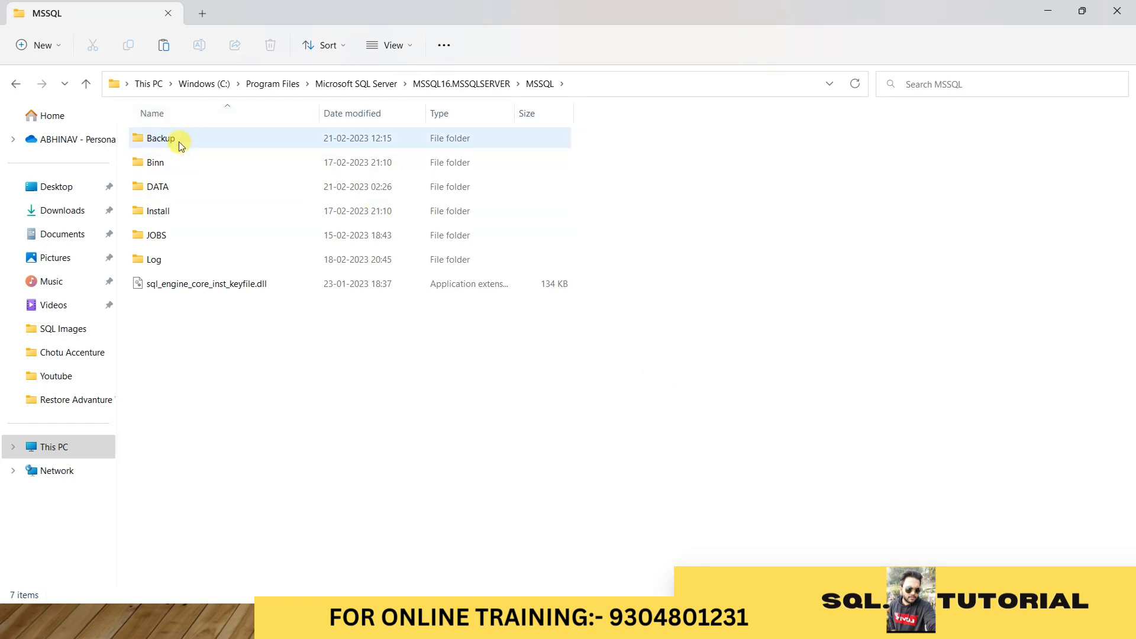
{"action": "double_click", "coordinate": [182, 141]}
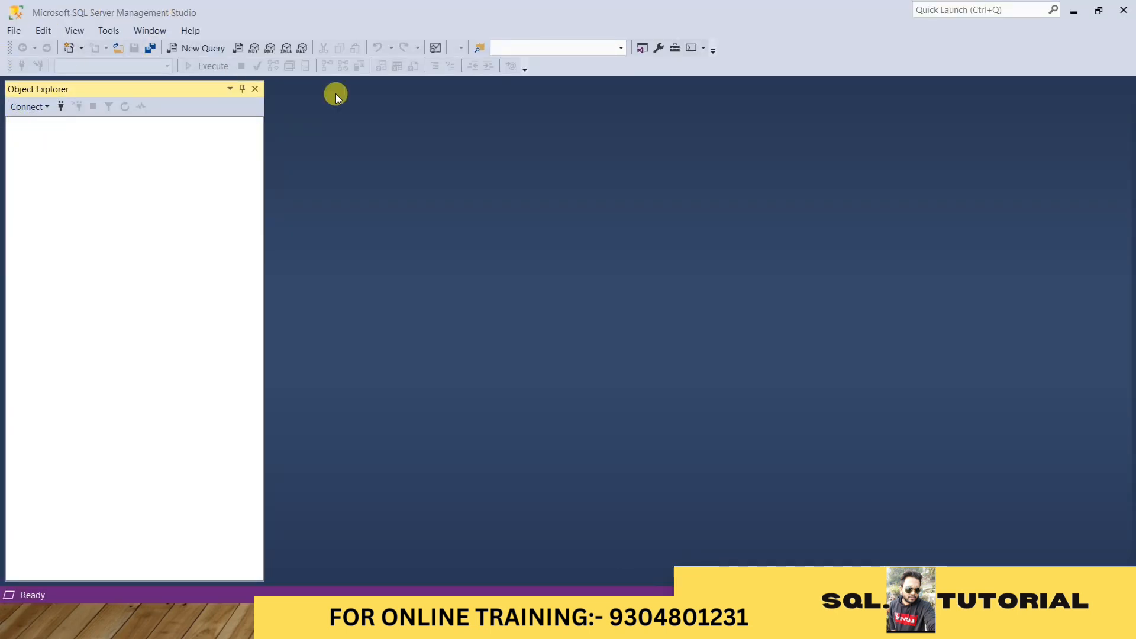
Connect to the (Local) Database Engine with Windows Authentication and expand its list of databases.
{"action": "left_click", "coordinate": [24, 110]}
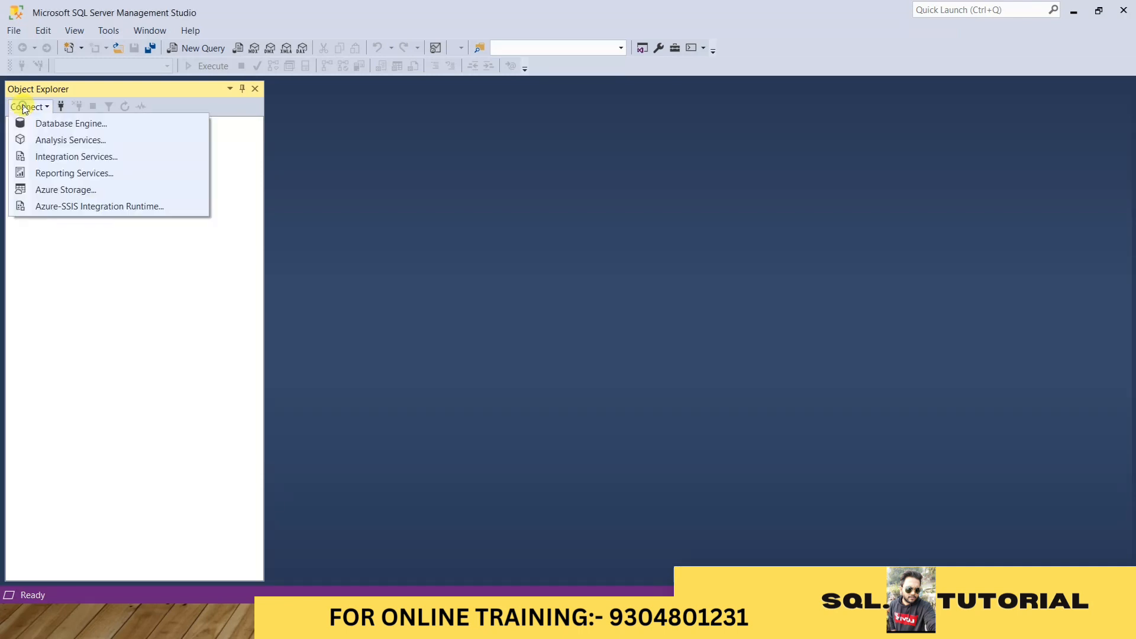
{"action": "left_click", "coordinate": [66, 123]}
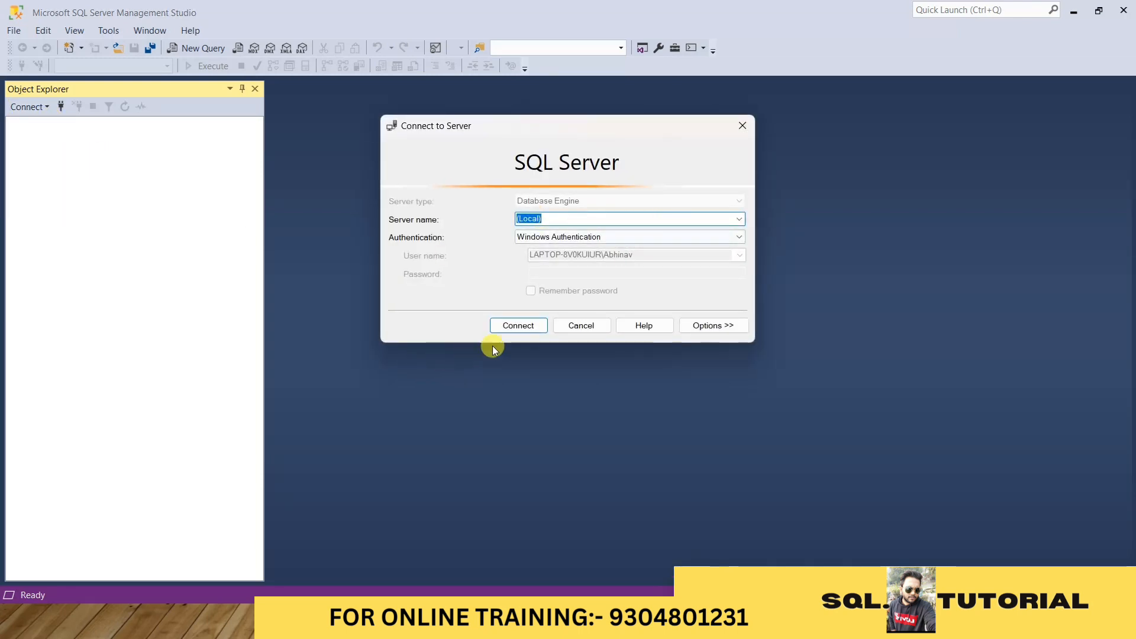
{"action": "left_click", "coordinate": [532, 324]}
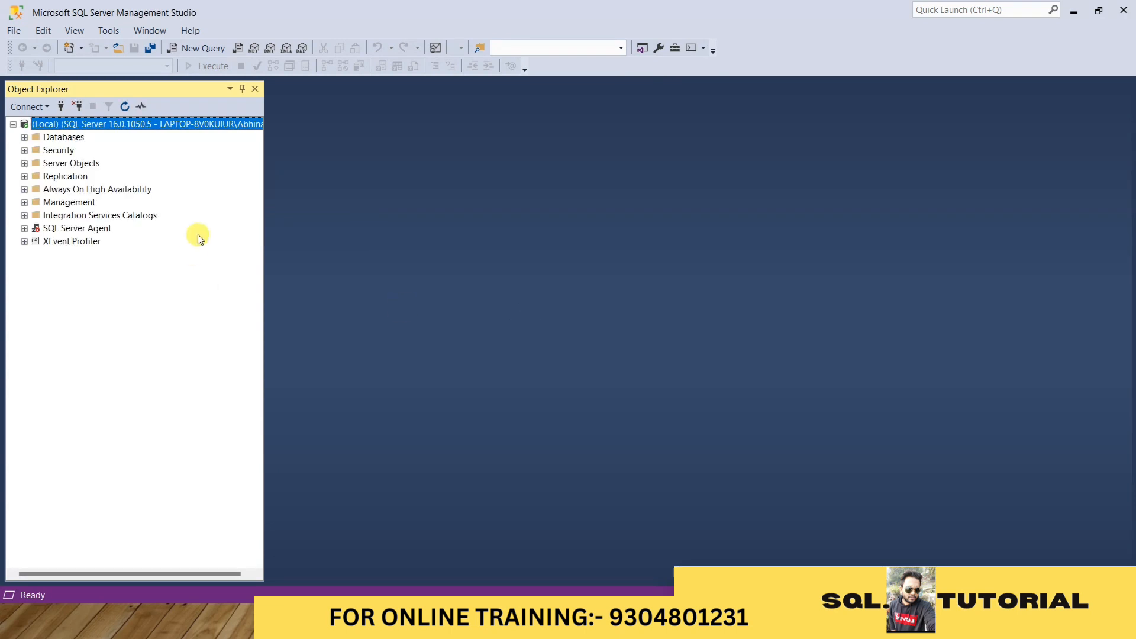
{"action": "left_click", "coordinate": [24, 137]}
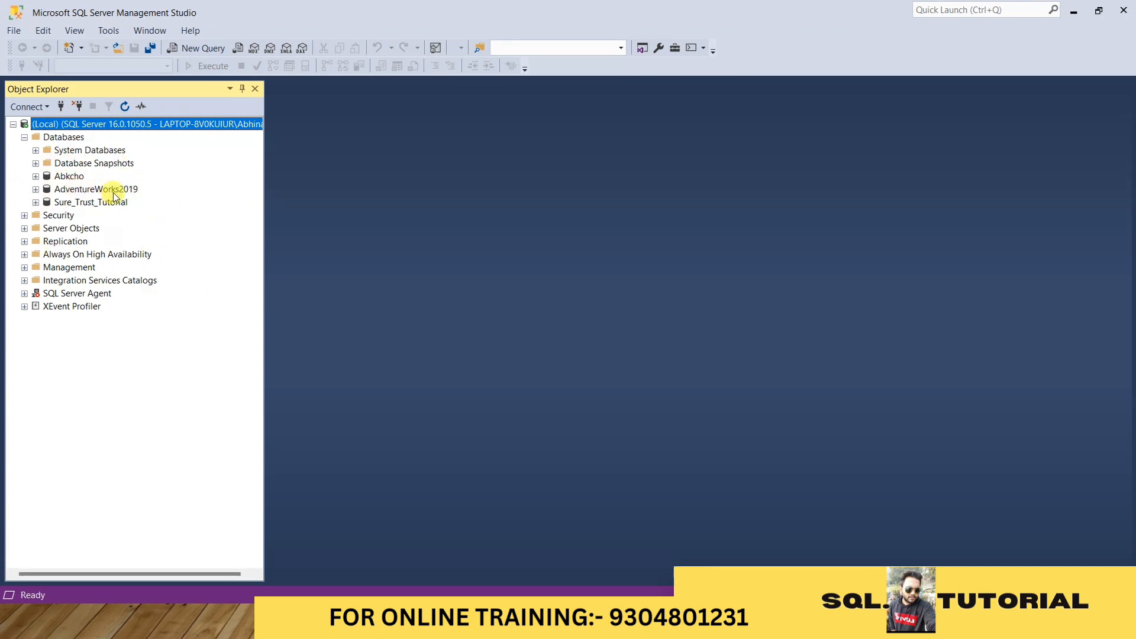
{"action": "right_click", "coordinate": [82, 189]}
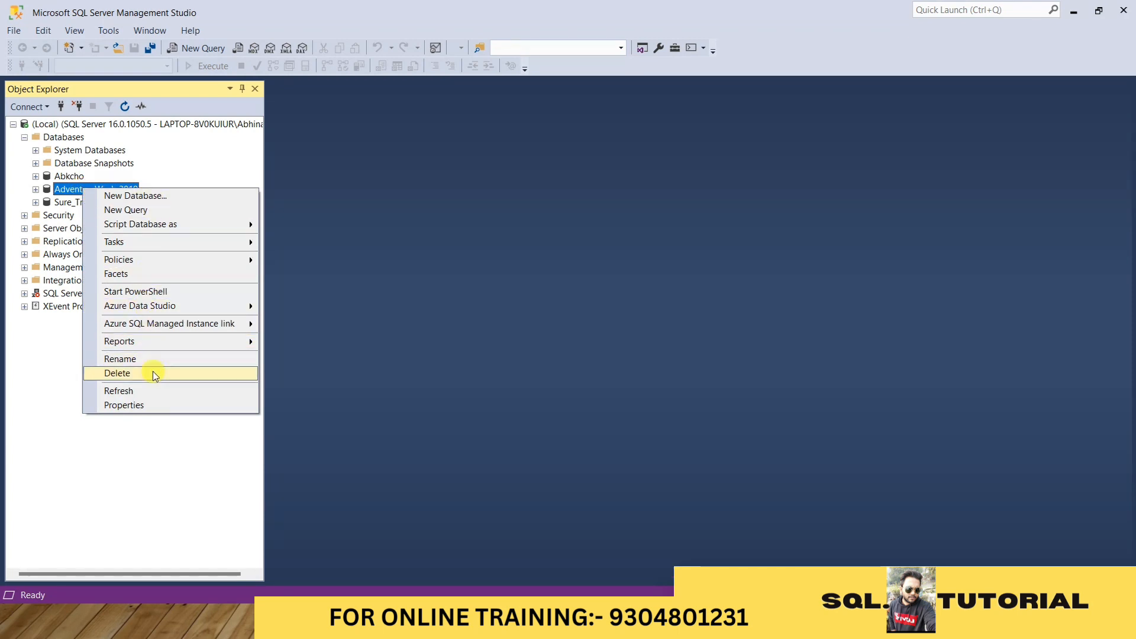
{"action": "left_click", "coordinate": [36, 410]}
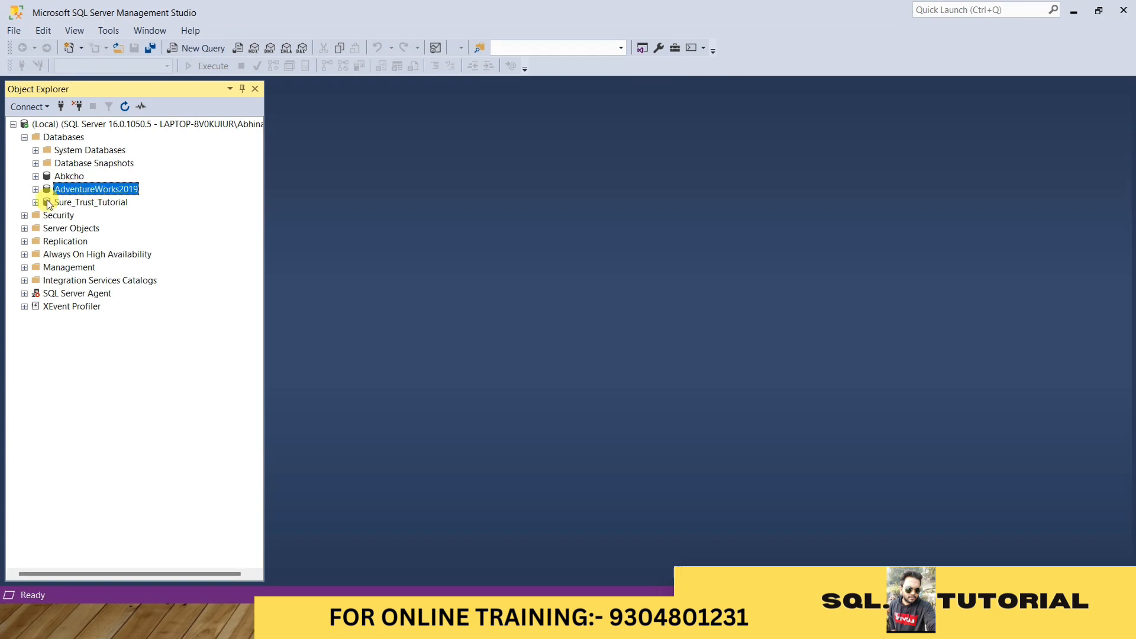
{"action": "right_click", "coordinate": [95, 192]}
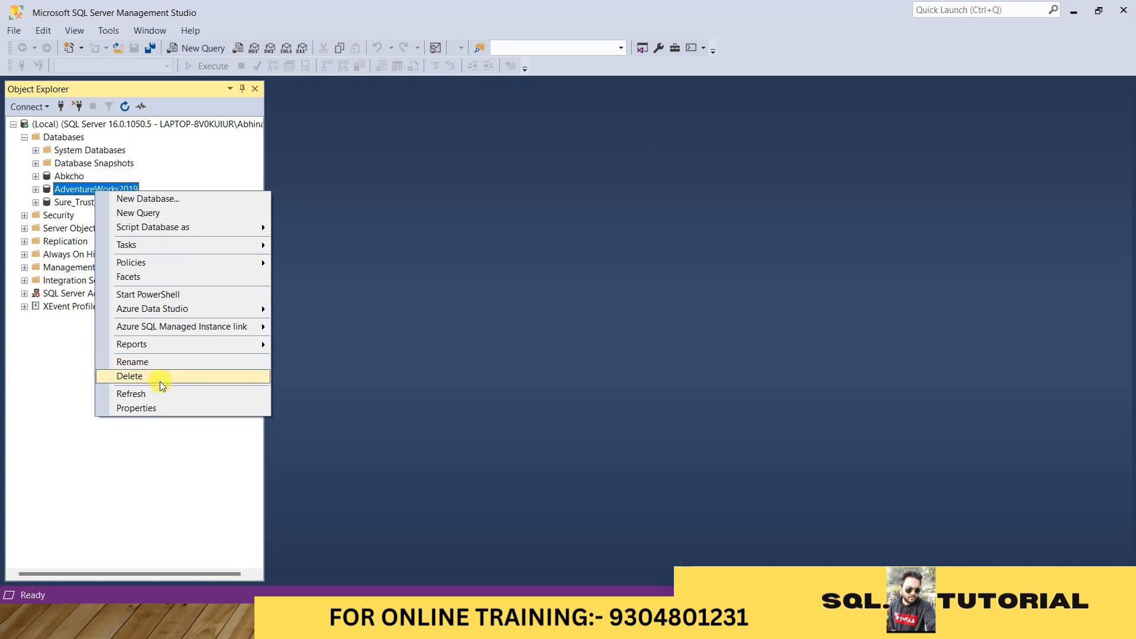
{"action": "left_click", "coordinate": [367, 152]}
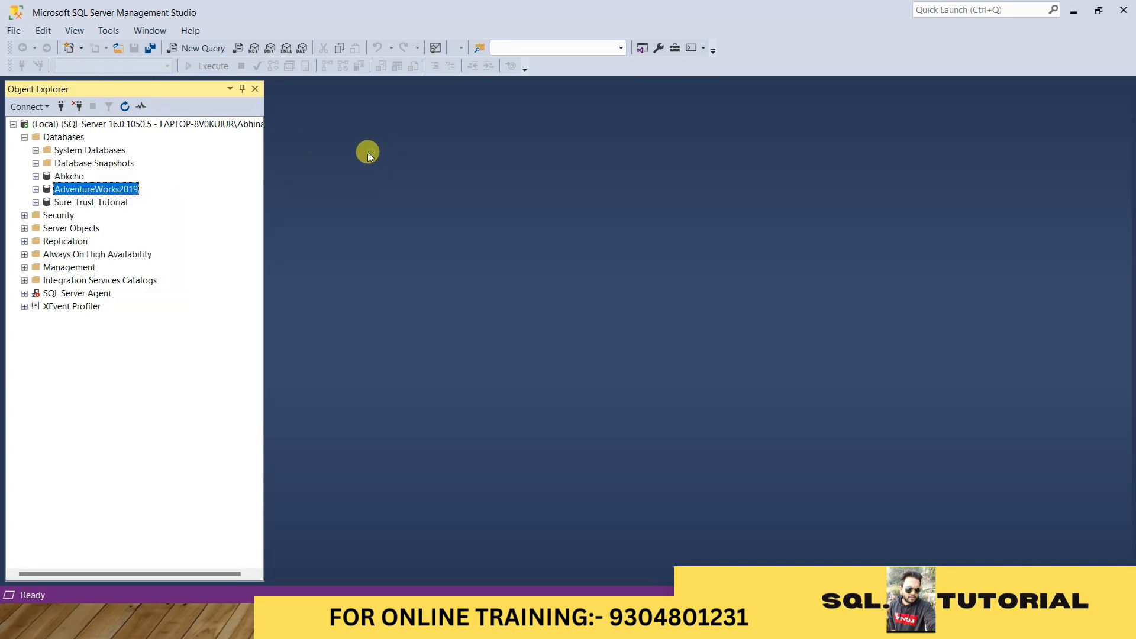
Write DROP DATABASE [AdventureWorks2019] in a new query and try to run it.
{"action": "left_click", "coordinate": [199, 50]}
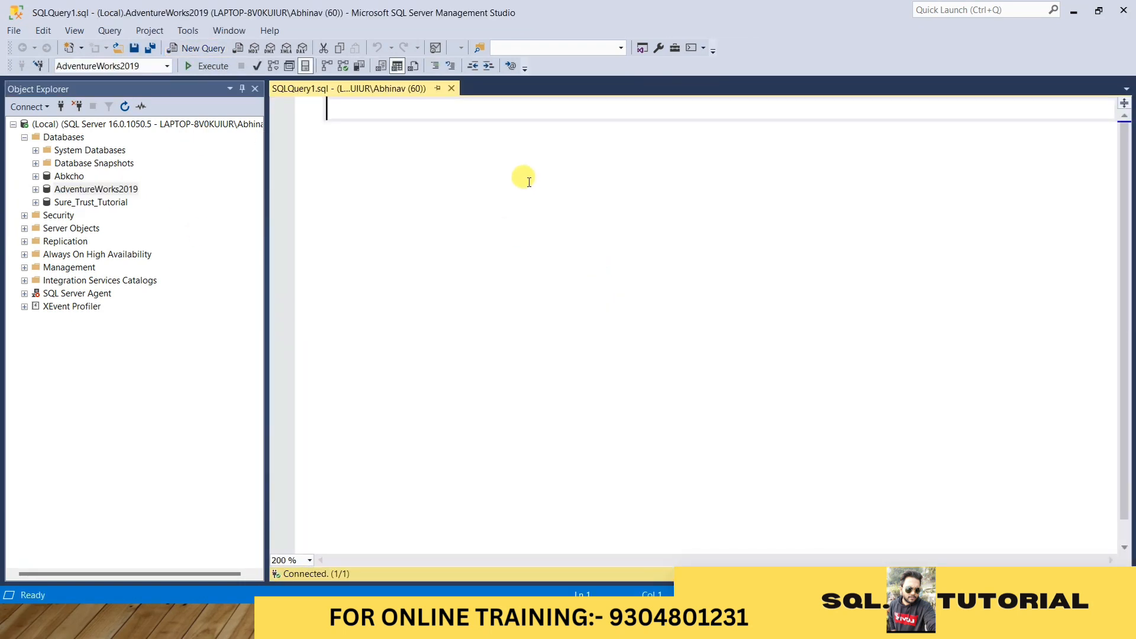
{"action": "type", "text": "DR"}
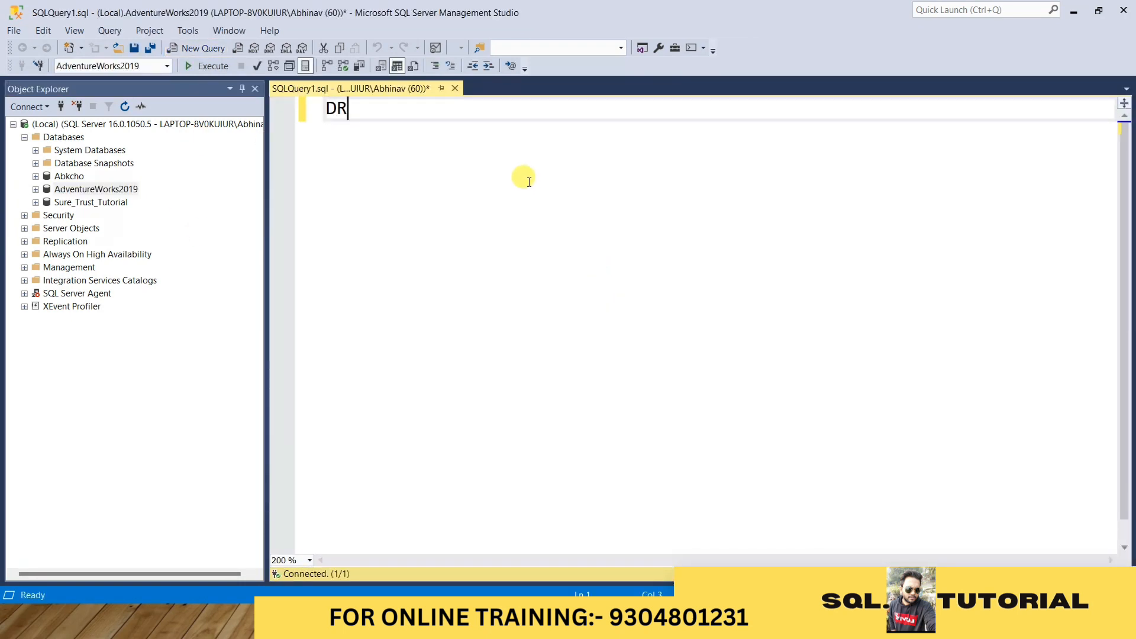
{"action": "type", "text": "OP DAT"}
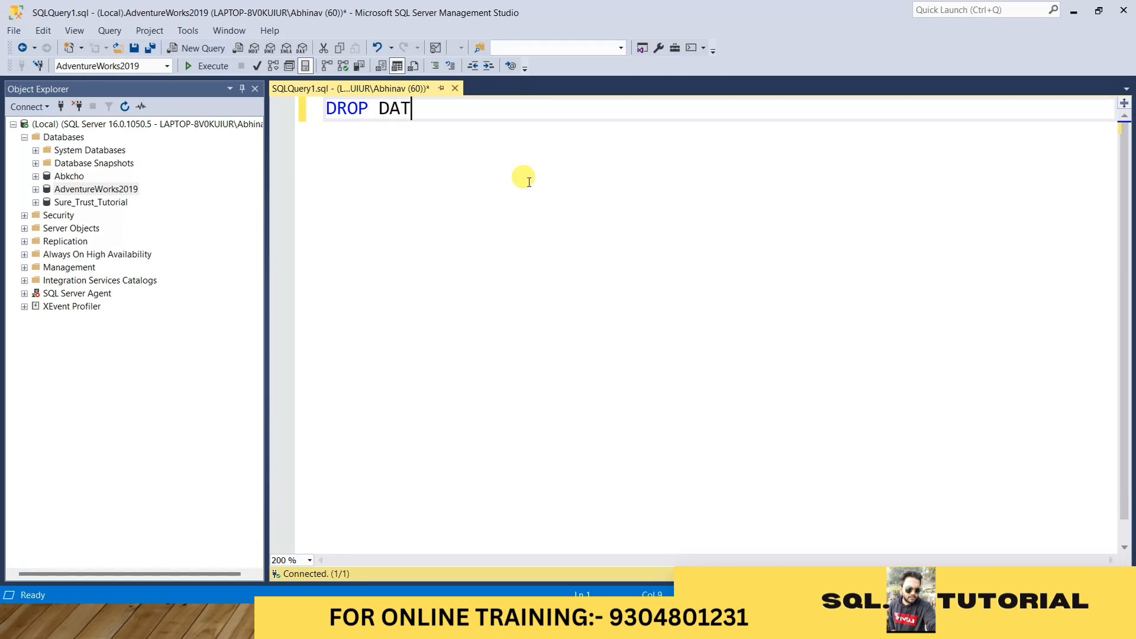
{"action": "type", "text": "ABASE"}
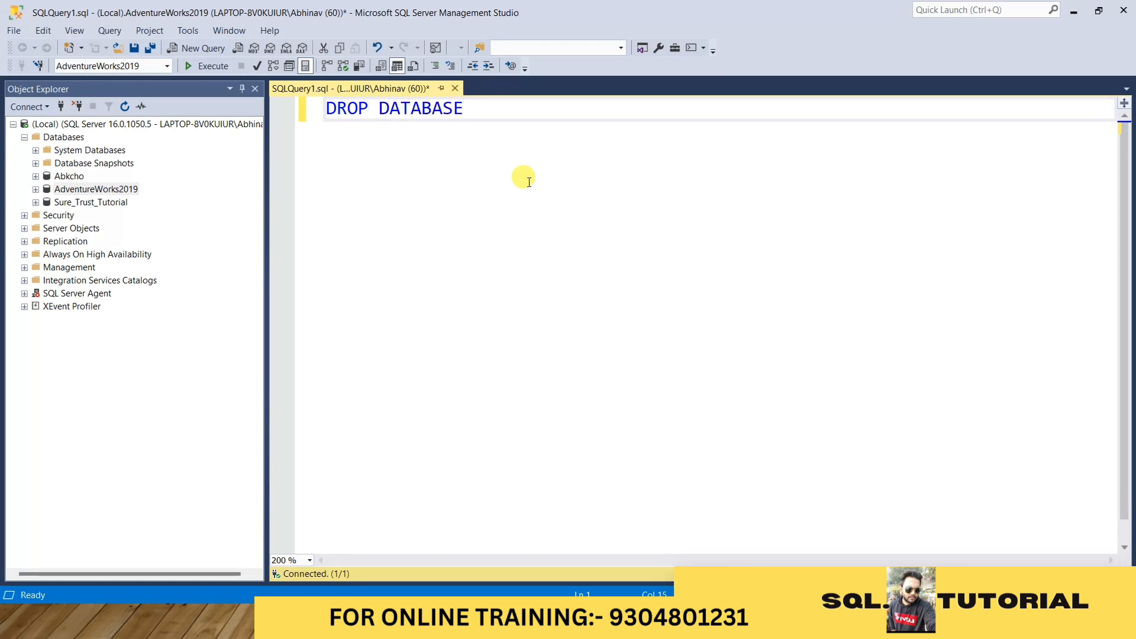
{"action": "left_click_drag", "start_coordinate": [121, 189], "coordinate": [613, 109]}
{"action": "left_click", "coordinate": [660, 184]}
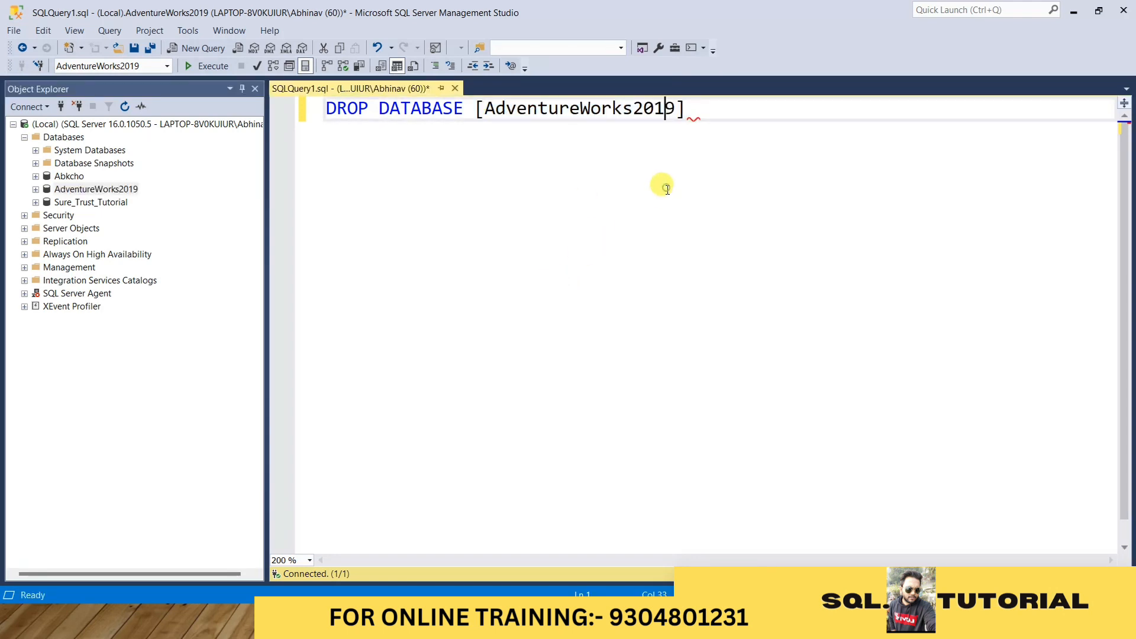
{"action": "key", "text": "shift+Home"}
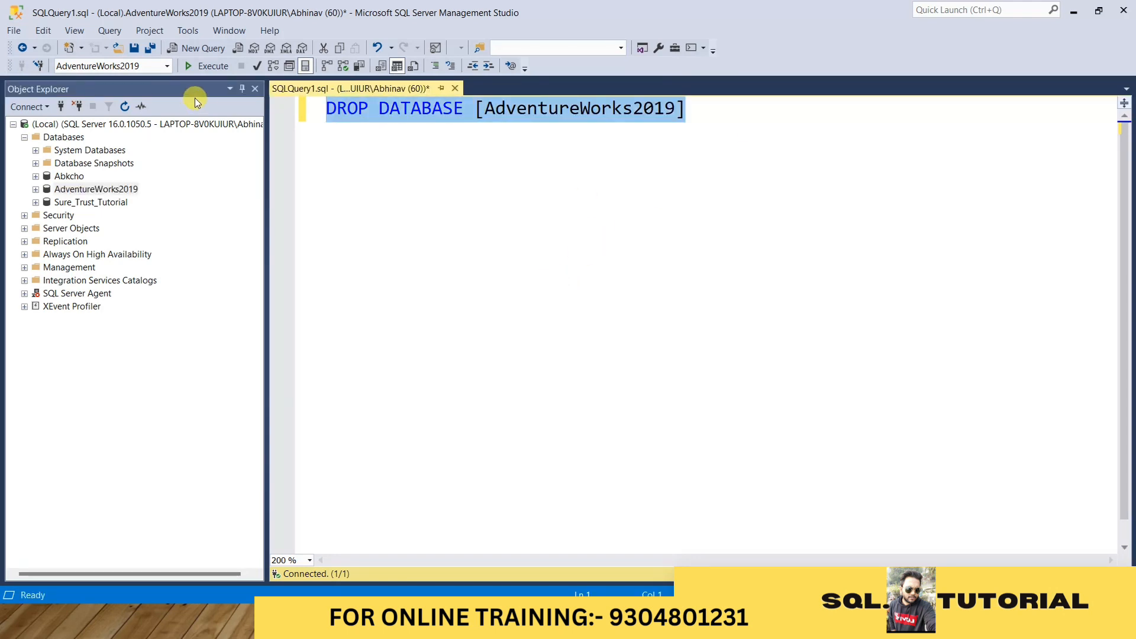
{"action": "left_click", "coordinate": [212, 66]}
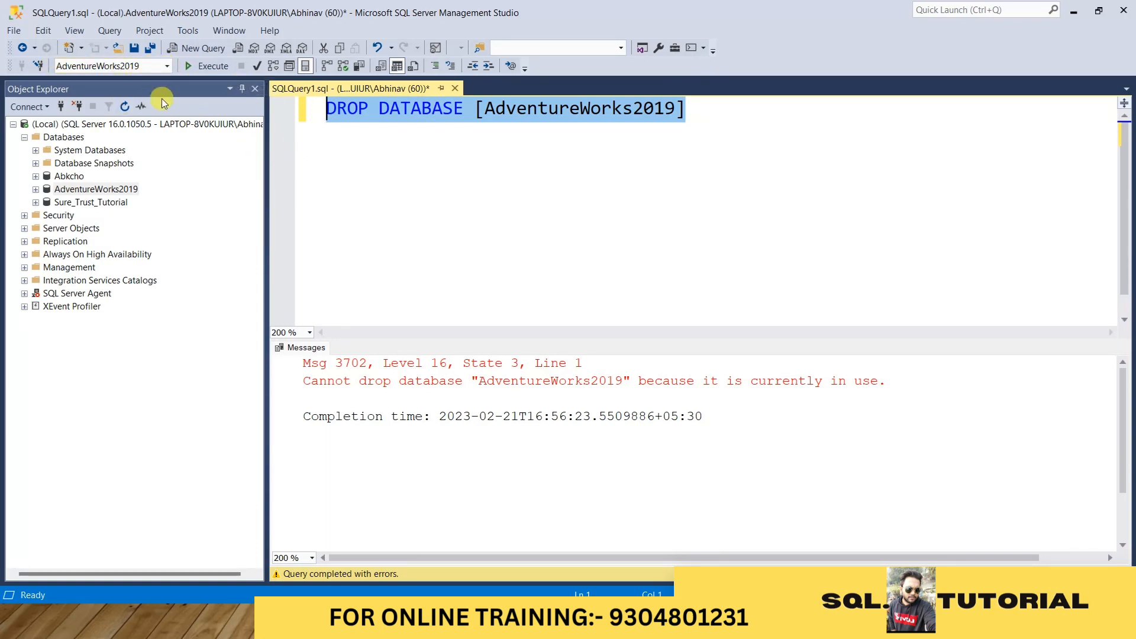
Run the DROP DATABASE statement with Abkcho as the query's current database and refresh the Databases list.
{"action": "left_click", "coordinate": [168, 65]}
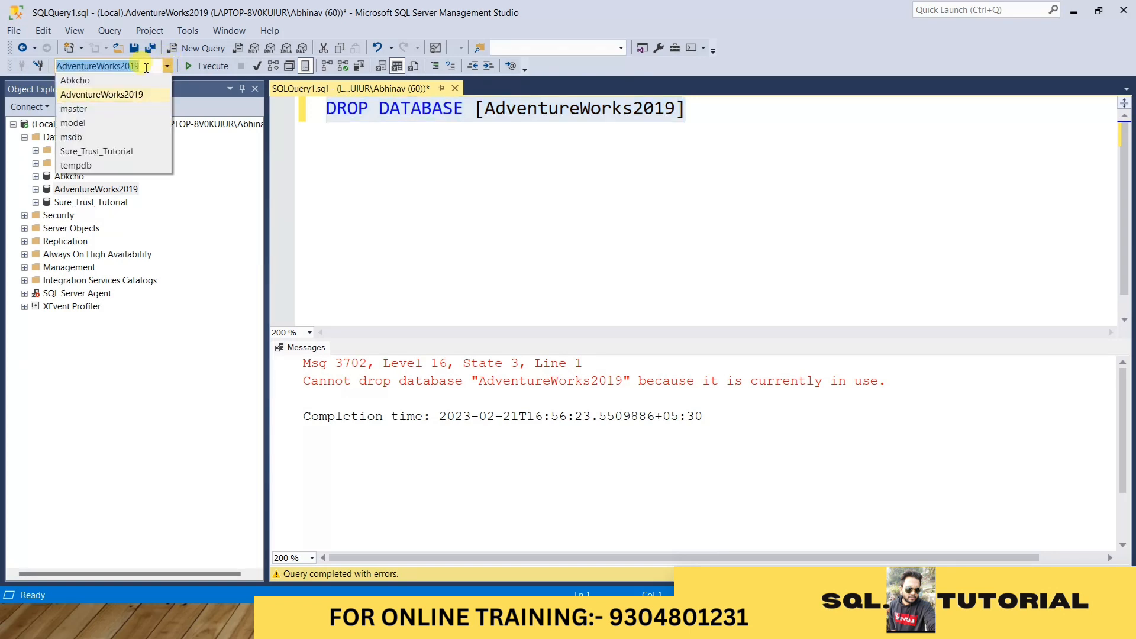
{"action": "left_click", "coordinate": [90, 81]}
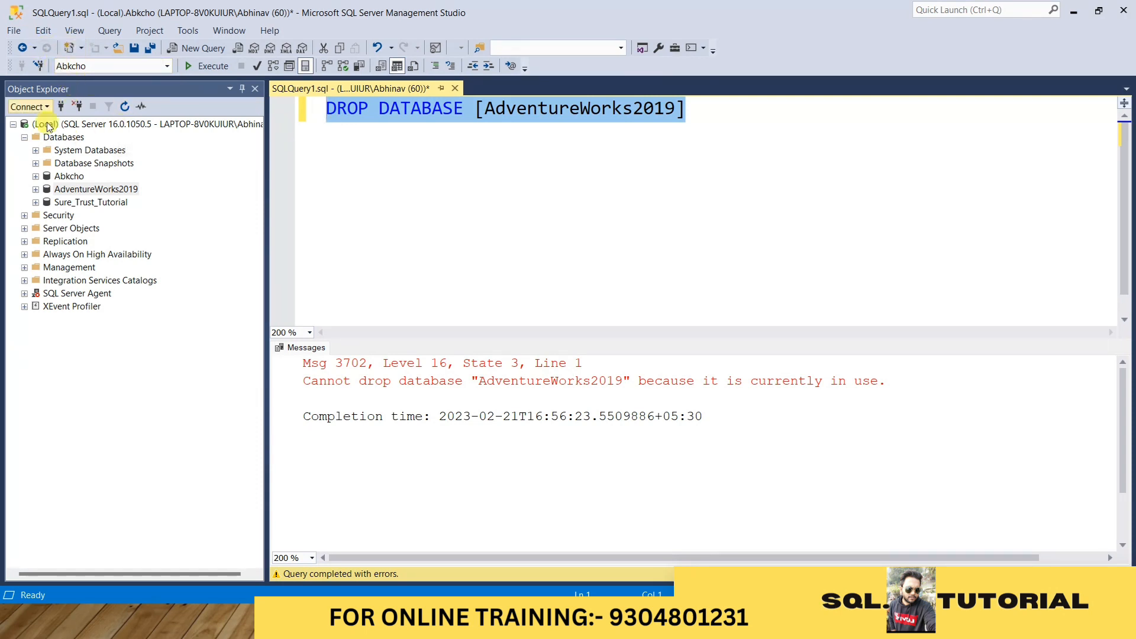
{"action": "left_click", "coordinate": [600, 168]}
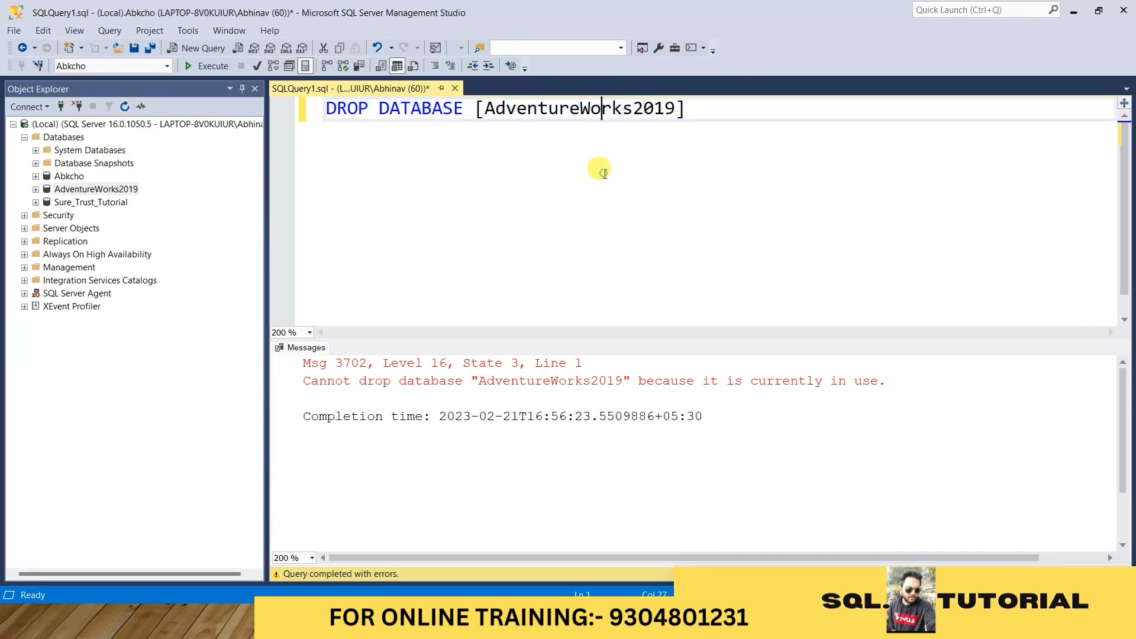
{"action": "left_click_drag", "start_coordinate": [757, 118], "coordinate": [323, 111]}
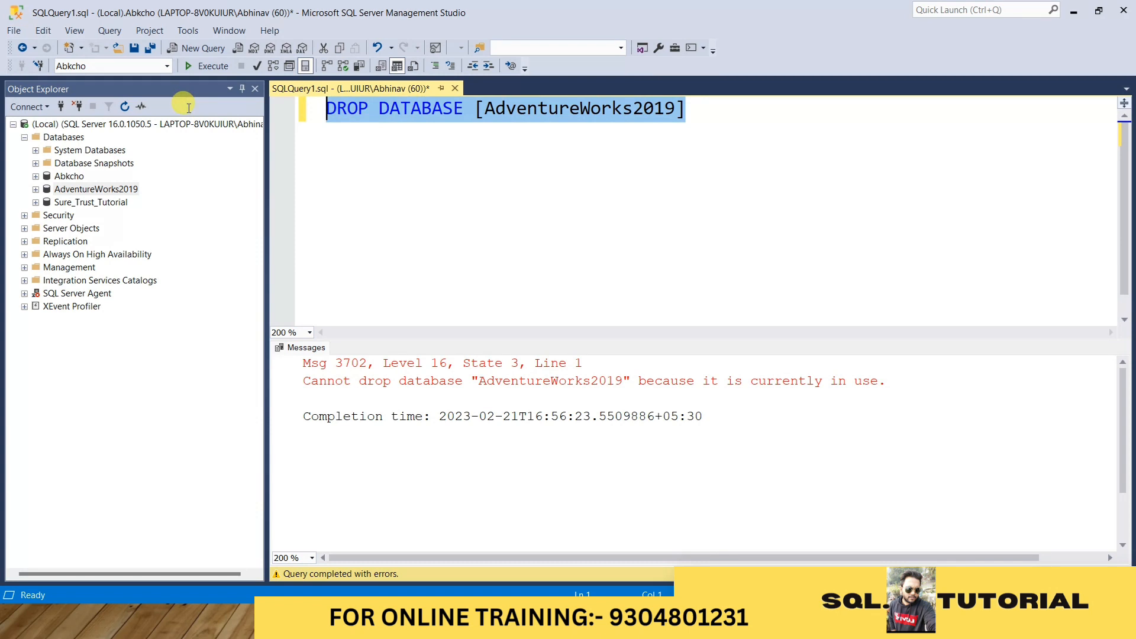
{"action": "left_click", "coordinate": [213, 67]}
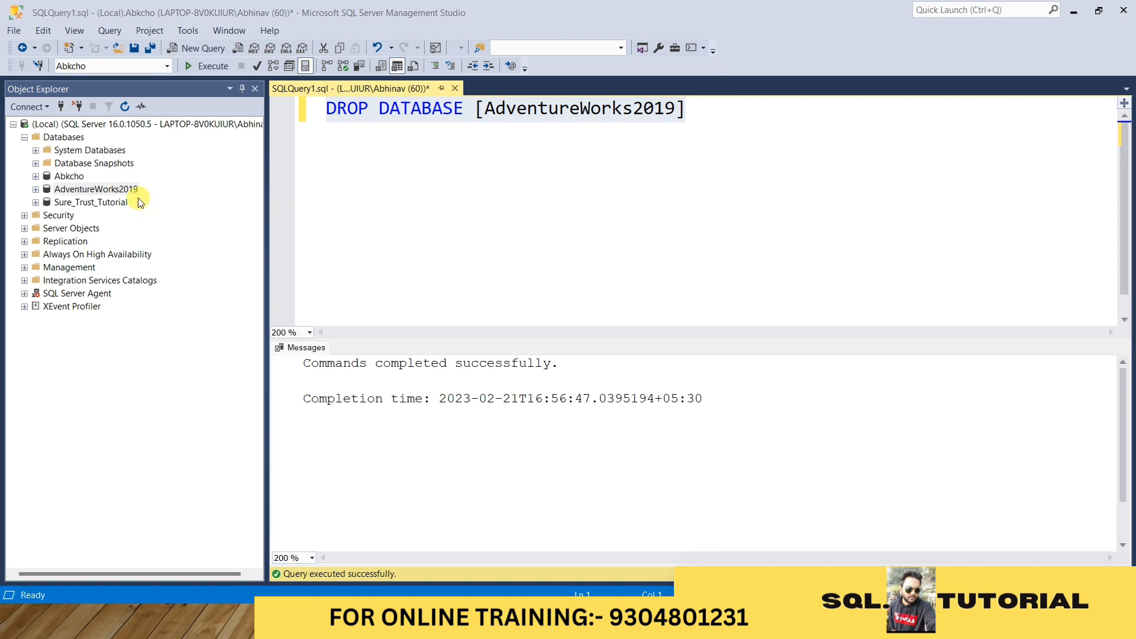
{"action": "right_click", "coordinate": [57, 142]}
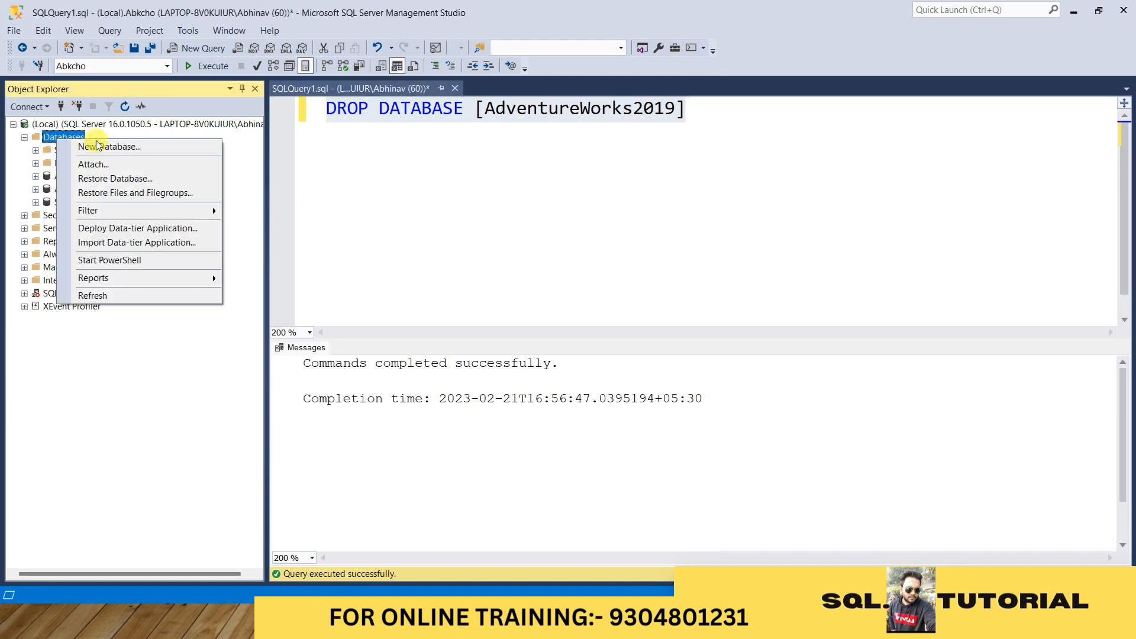
{"action": "left_click", "coordinate": [118, 296]}
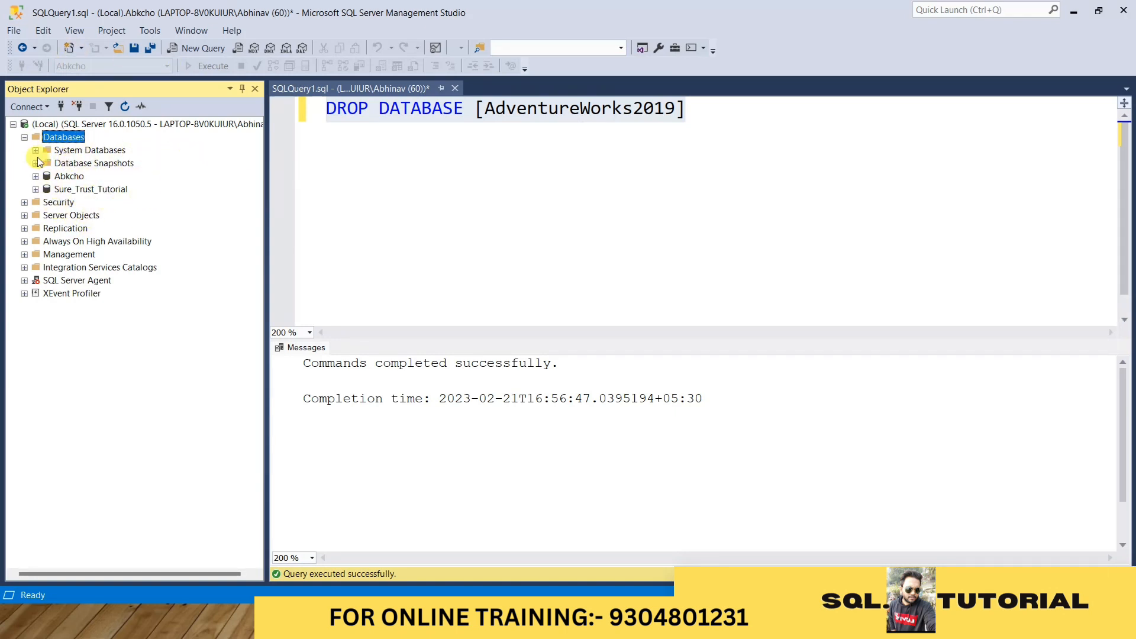
Start a database restore with Device as the source and File as the backup media type.
{"action": "right_click", "coordinate": [64, 135]}
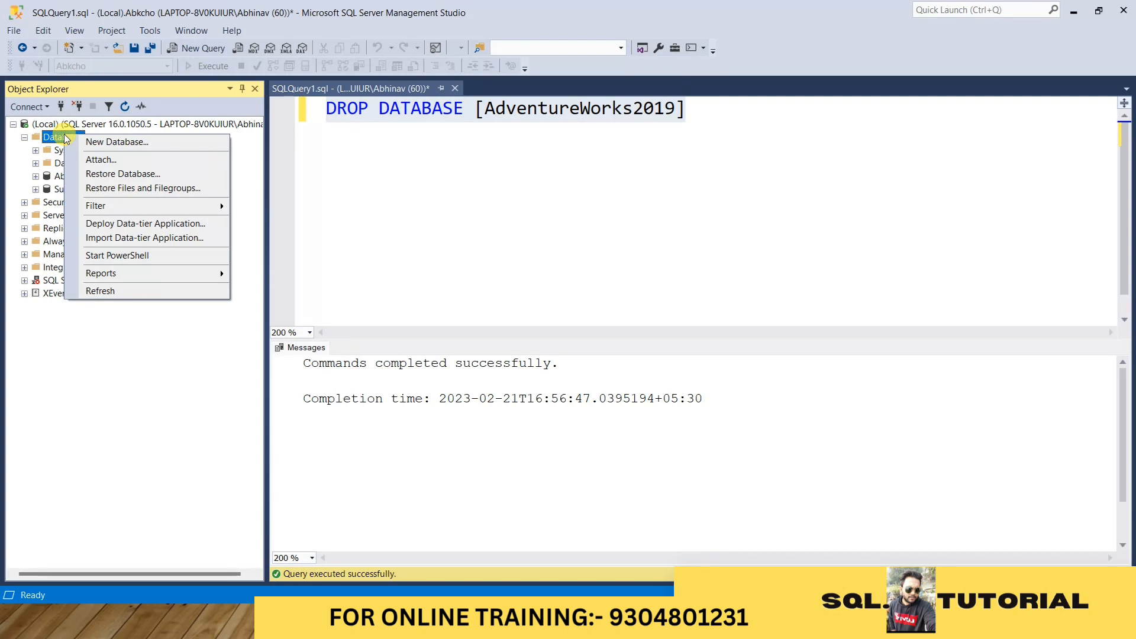
{"action": "left_click", "coordinate": [167, 177]}
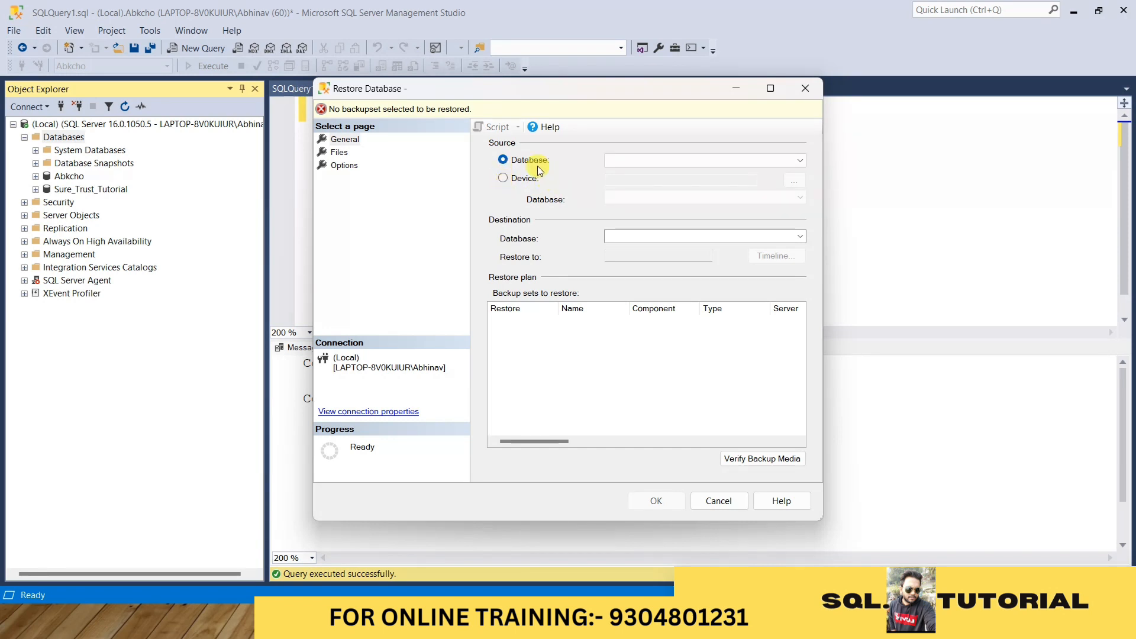
{"action": "left_click", "coordinate": [503, 178]}
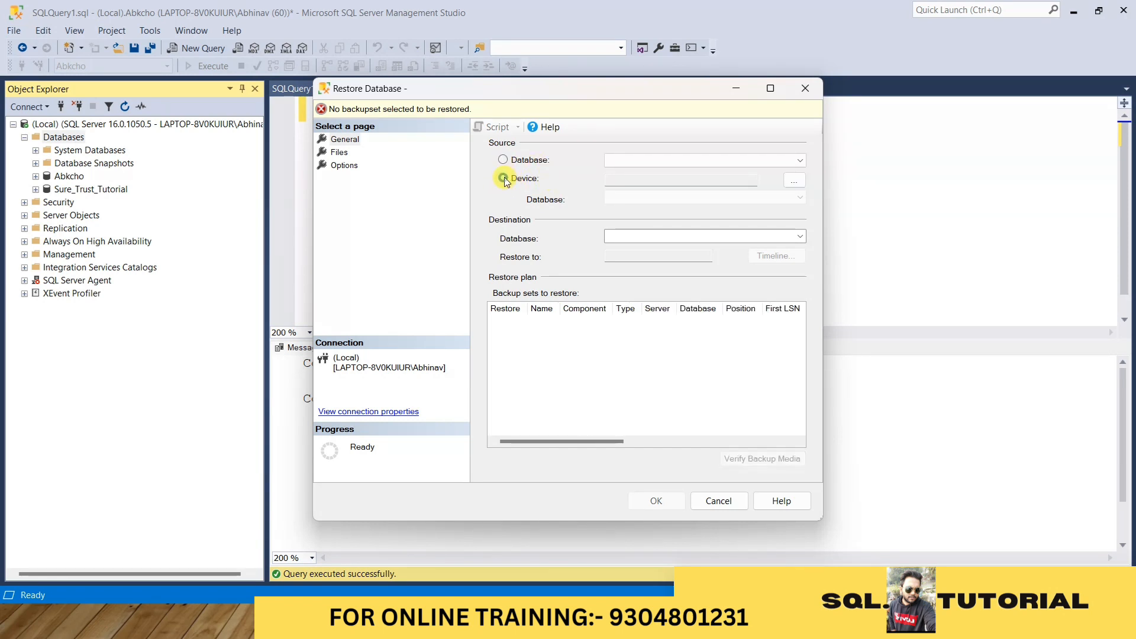
{"action": "left_click", "coordinate": [795, 181]}
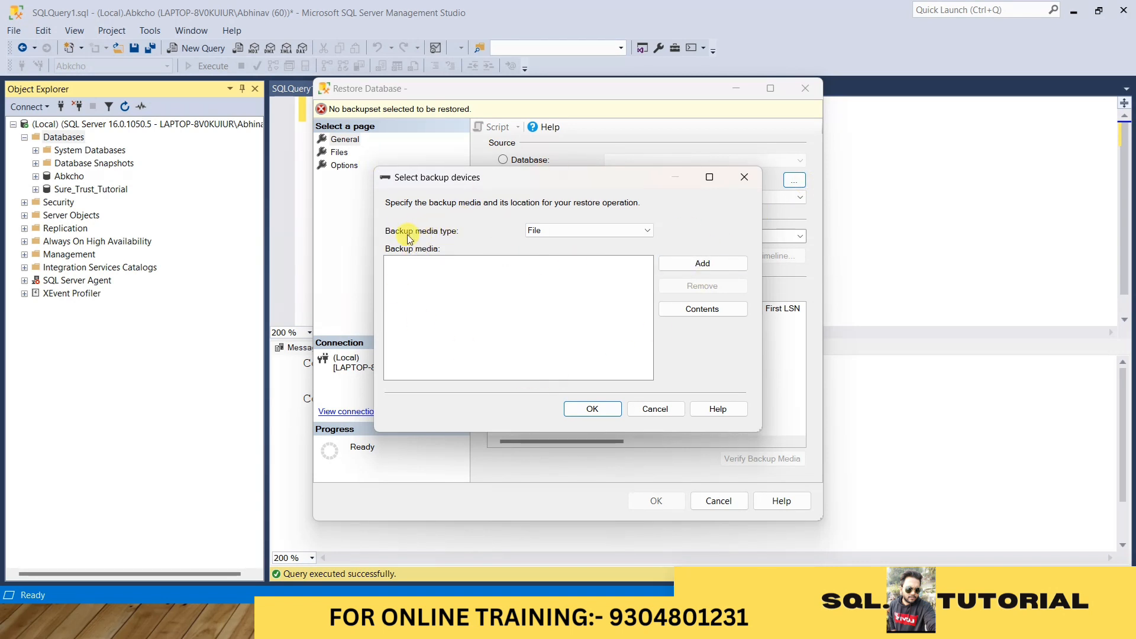
{"action": "left_click", "coordinate": [645, 231]}
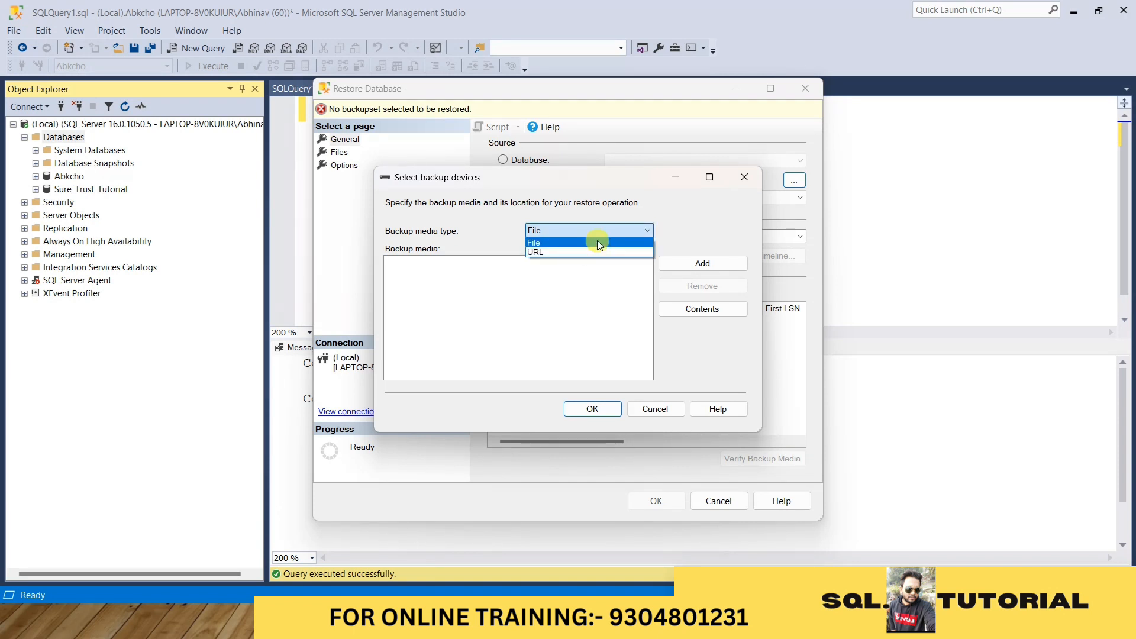
{"action": "left_click", "coordinate": [586, 243]}
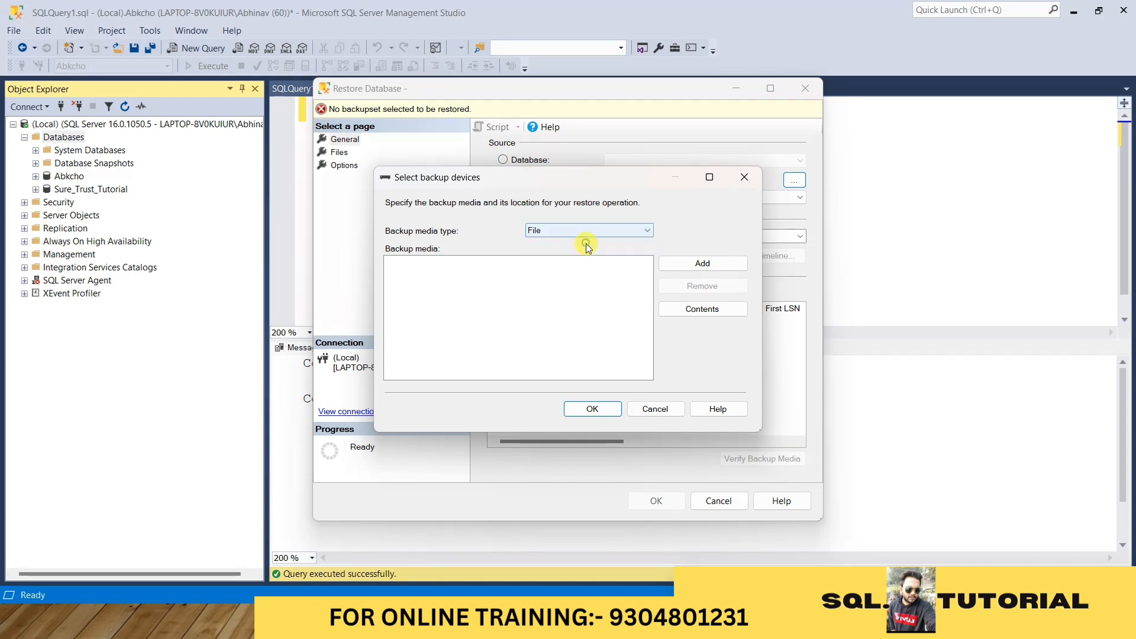
{"action": "left_click", "coordinate": [651, 229]}
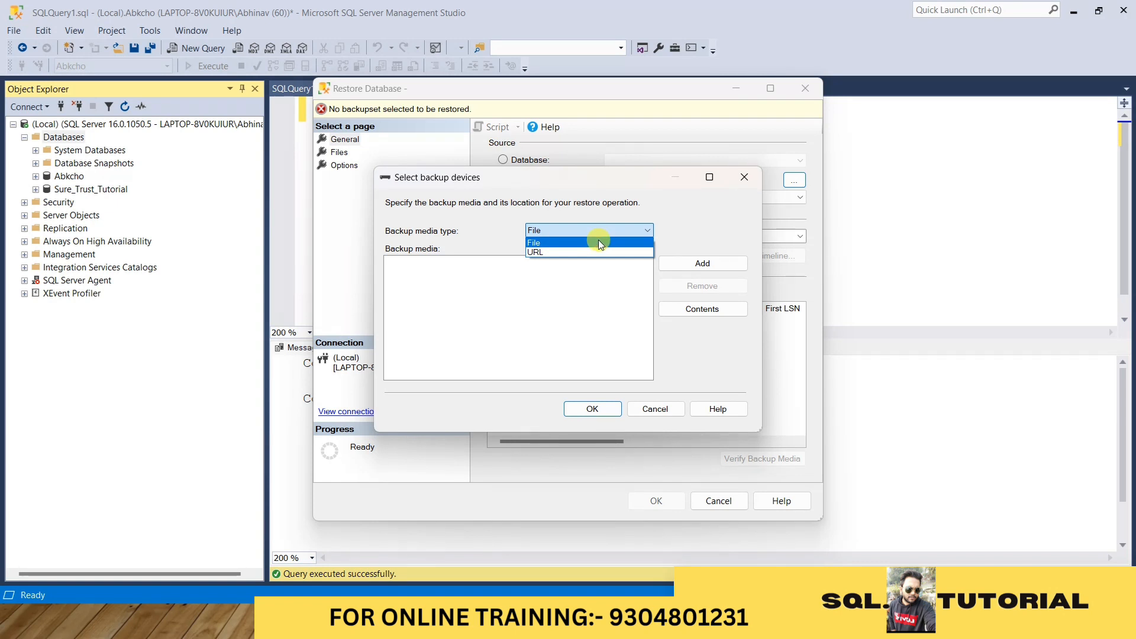
{"action": "left_click", "coordinate": [598, 242]}
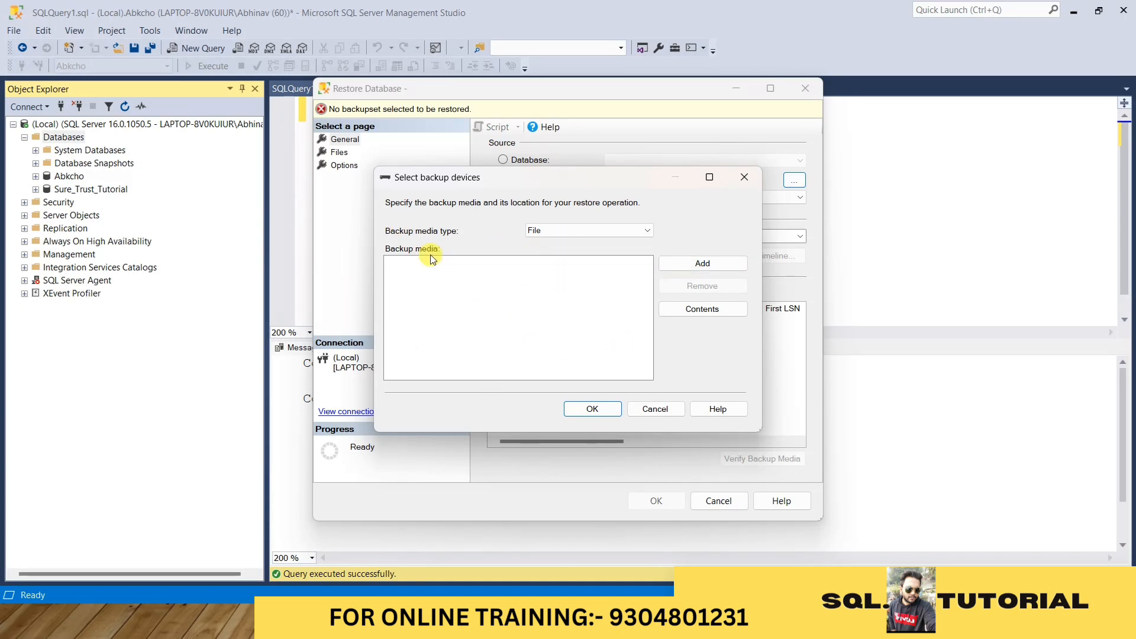
Add AdventureWorks2019.bak from the MSSQL Backup folder as the backup media and accept the device selection.
{"action": "left_click", "coordinate": [718, 264]}
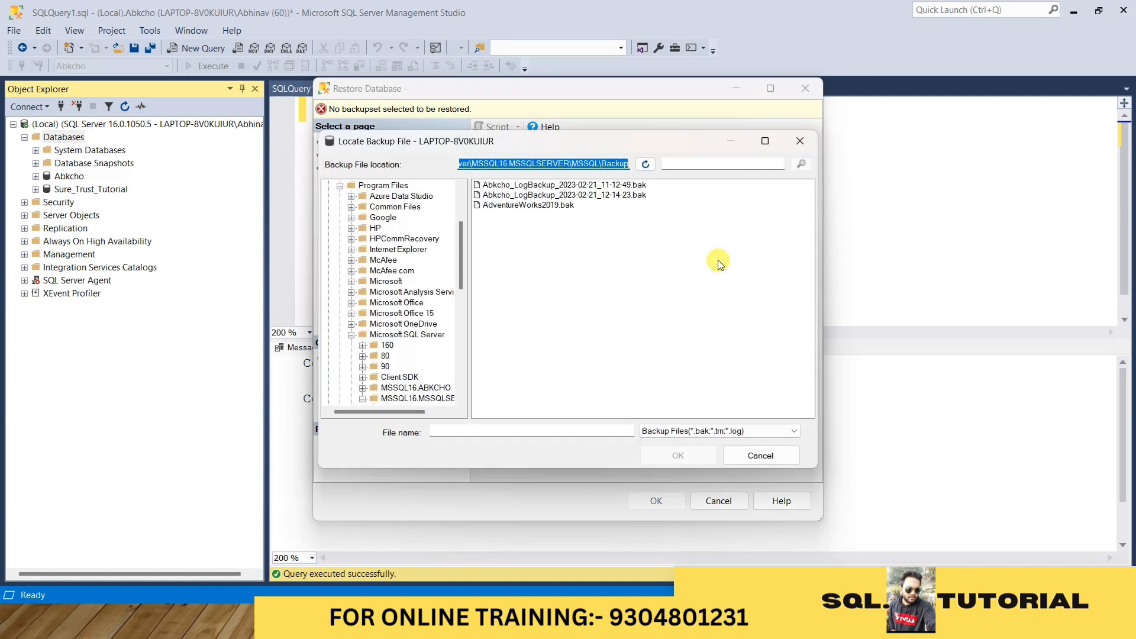
{"action": "left_click", "coordinate": [535, 206]}
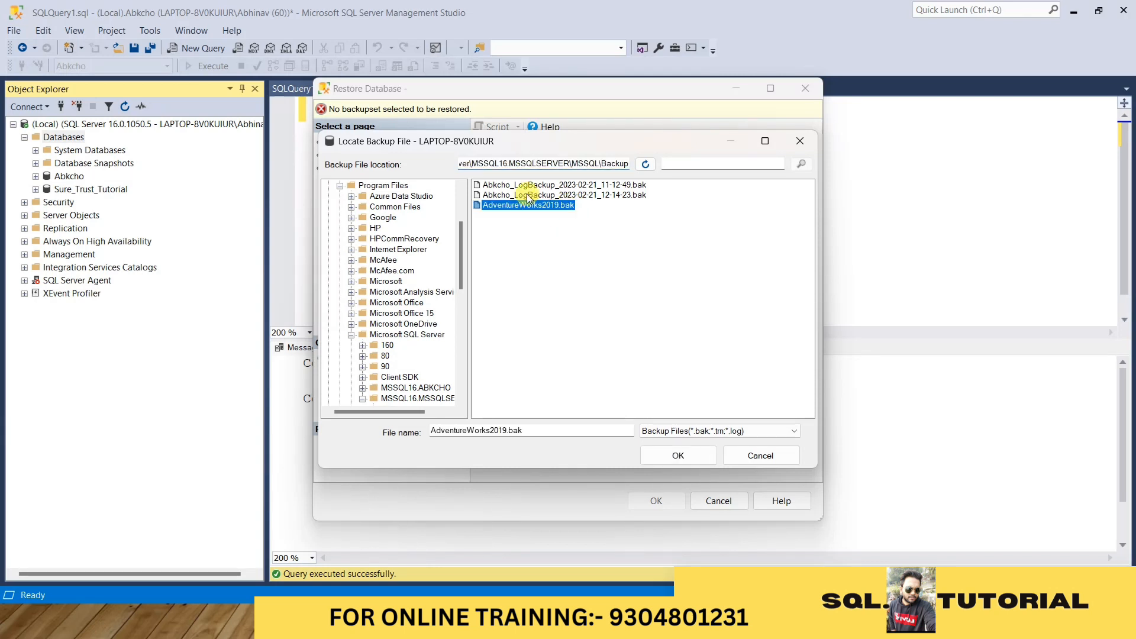
{"action": "left_click", "coordinate": [645, 165]}
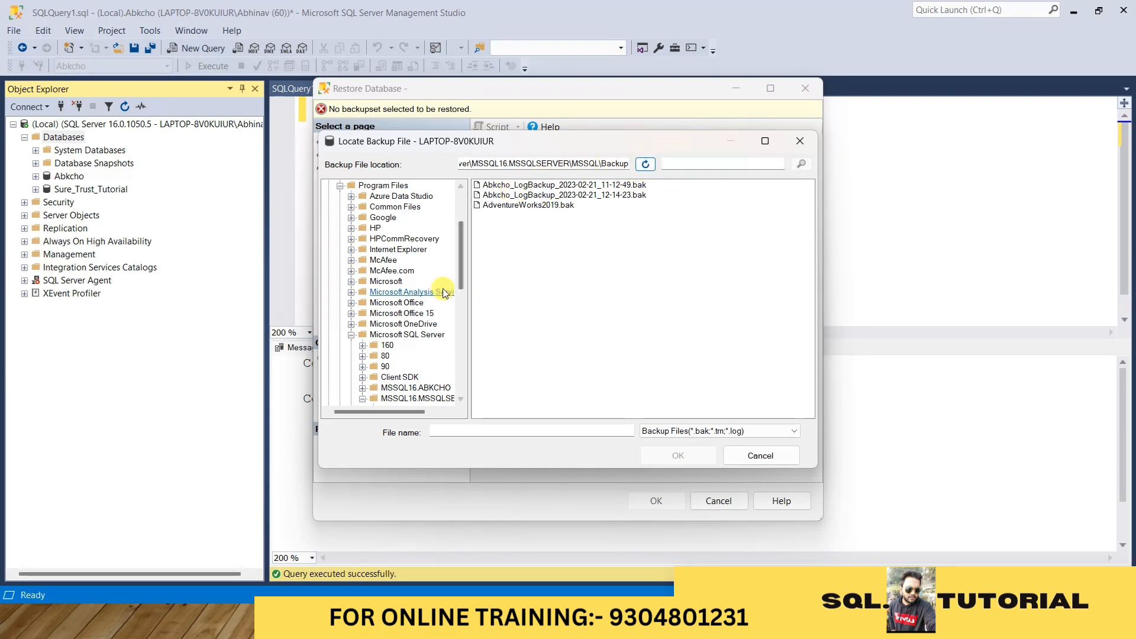
{"action": "scroll", "coordinate": [402, 292], "scroll_direction": "down", "scroll_amount": 4}
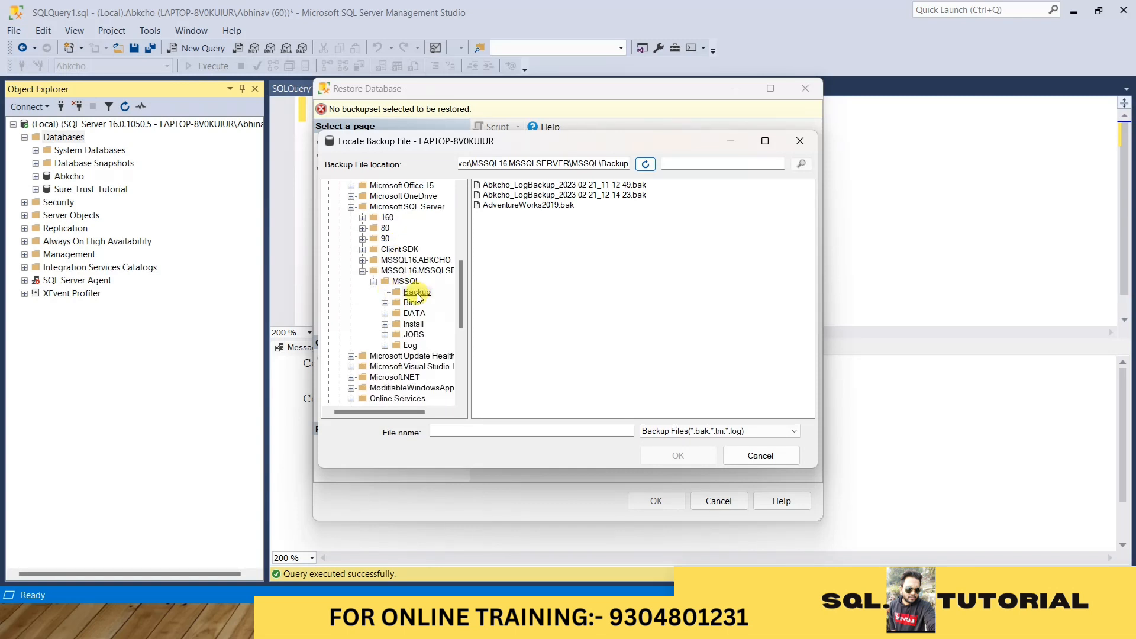
{"action": "left_click", "coordinate": [416, 292]}
{"action": "left_click", "coordinate": [532, 207]}
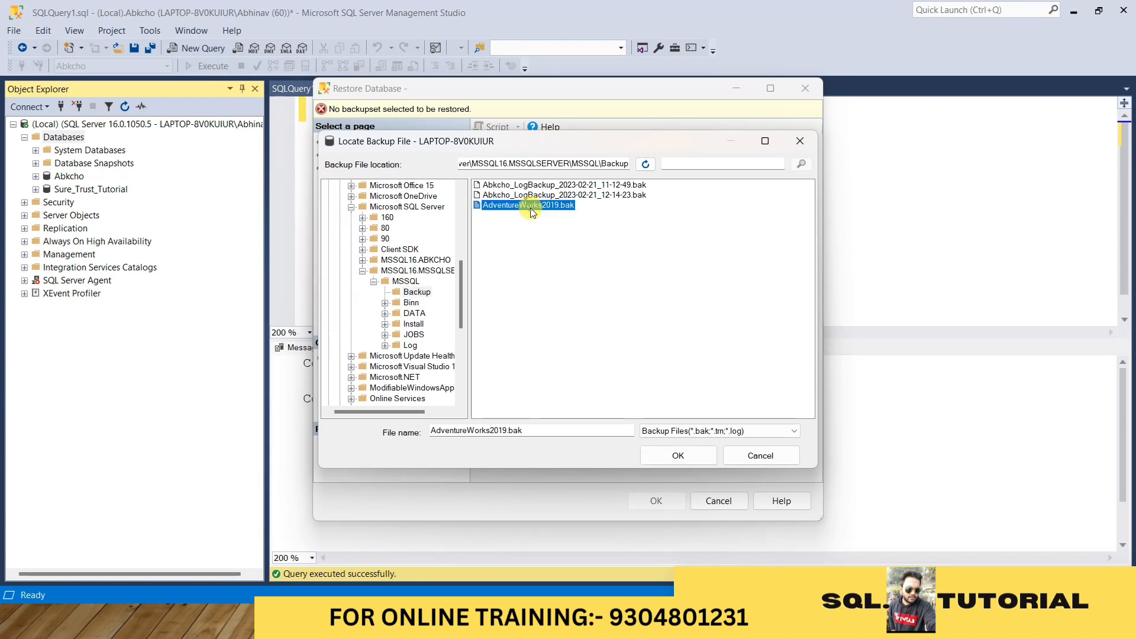
{"action": "left_click", "coordinate": [680, 457]}
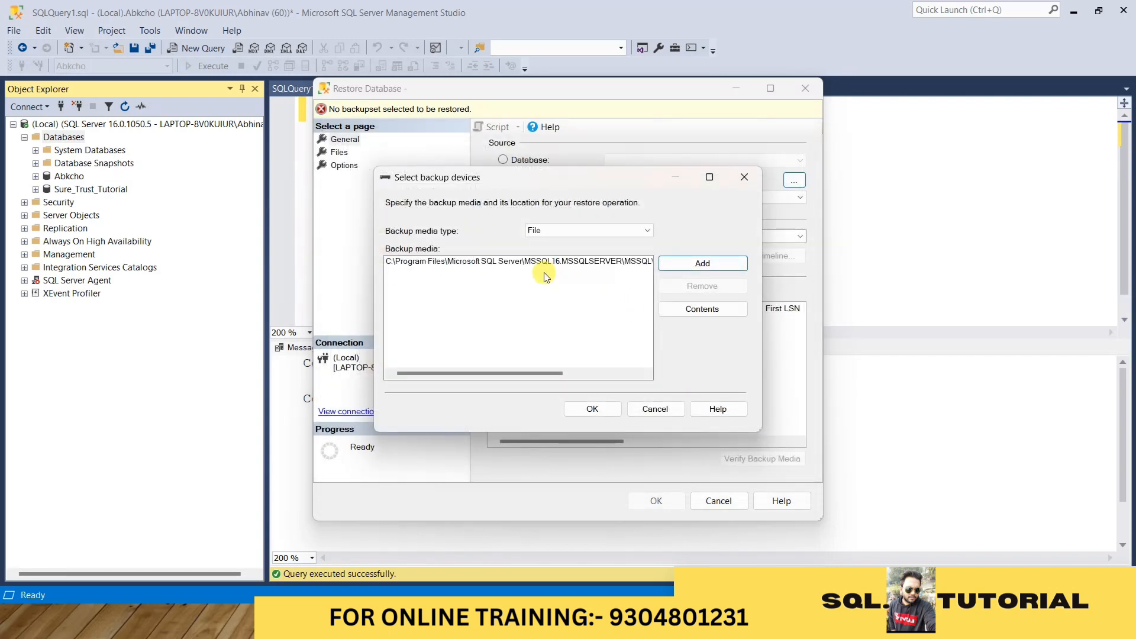
{"action": "left_click", "coordinate": [598, 412]}
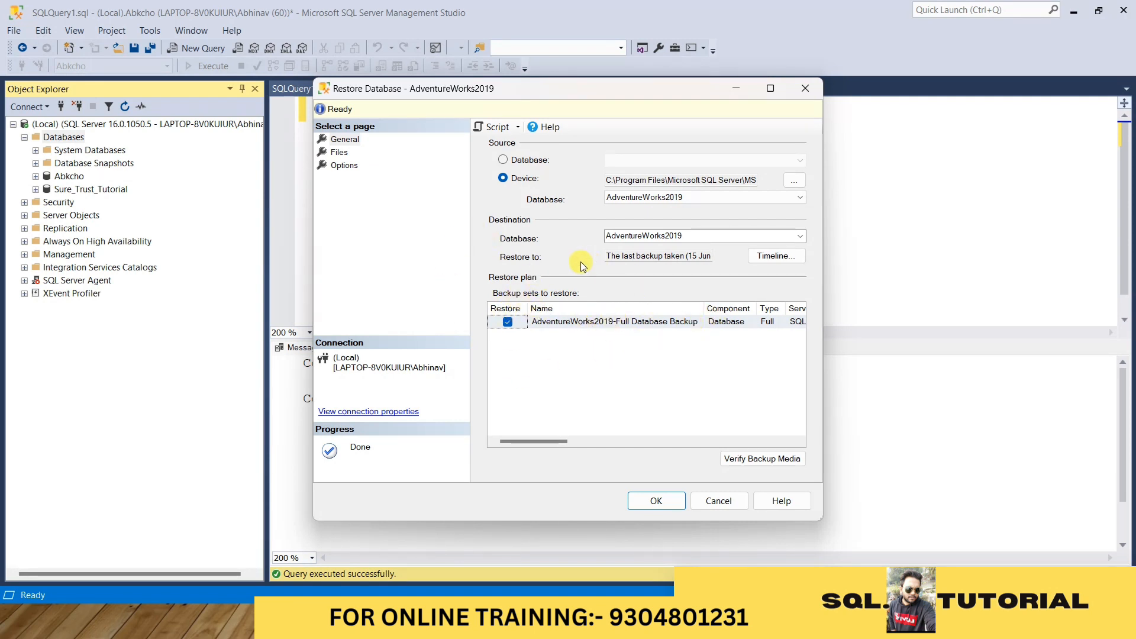
Restore AdventureWorks2019 with its full database backup set selected and dismiss the completion message.
{"action": "left_click", "coordinate": [510, 323]}
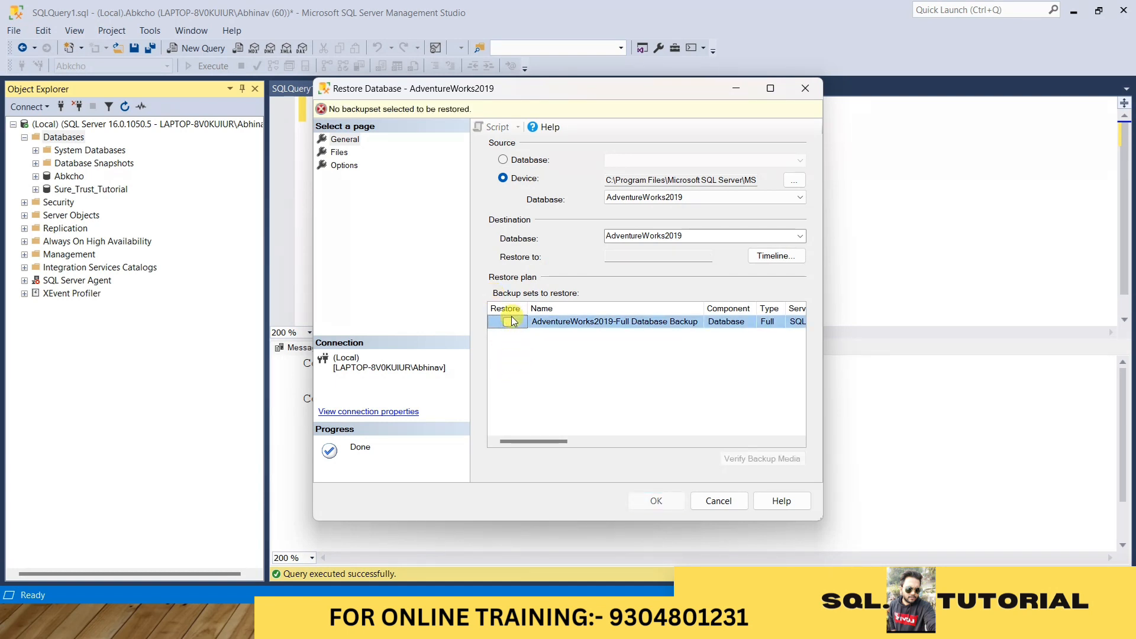
{"action": "left_click", "coordinate": [509, 322]}
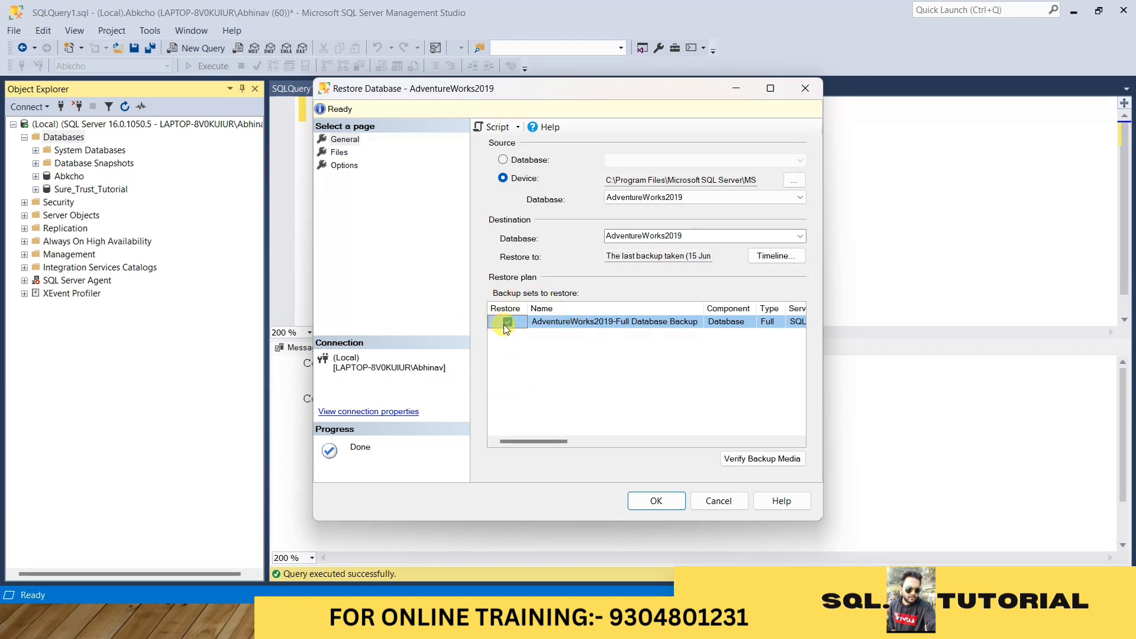
{"action": "left_click", "coordinate": [662, 500]}
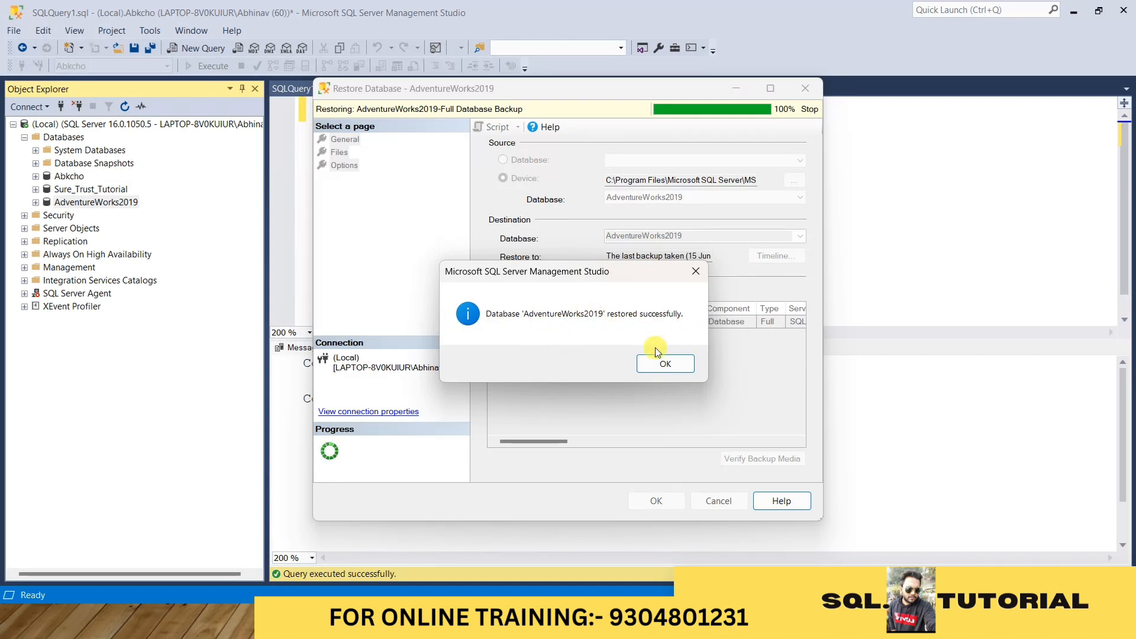
{"action": "left_click", "coordinate": [665, 364]}
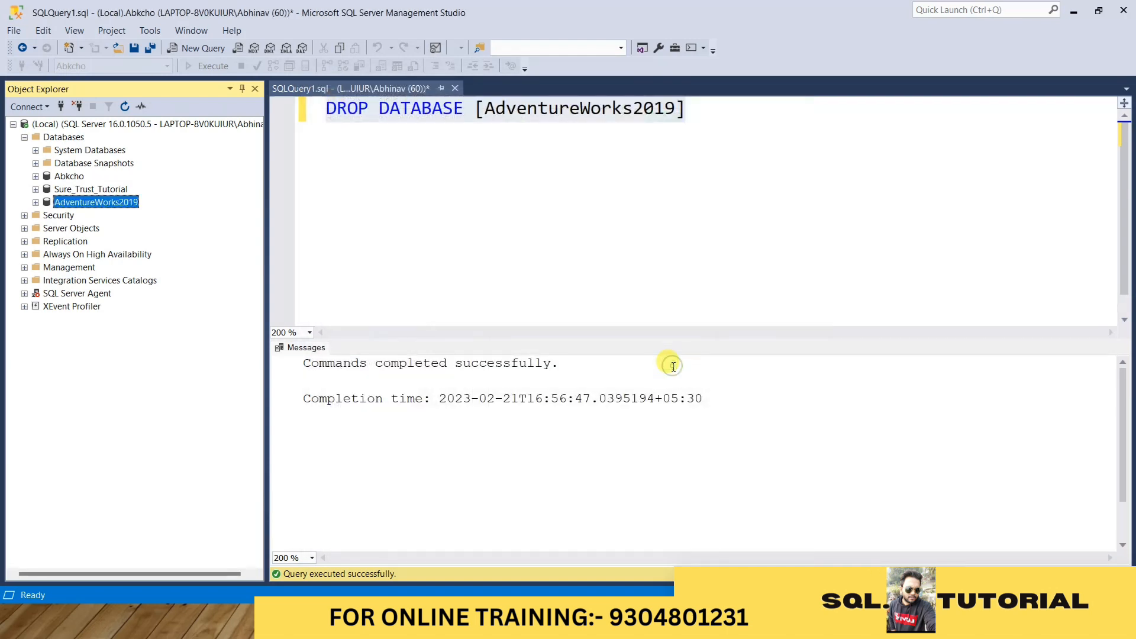